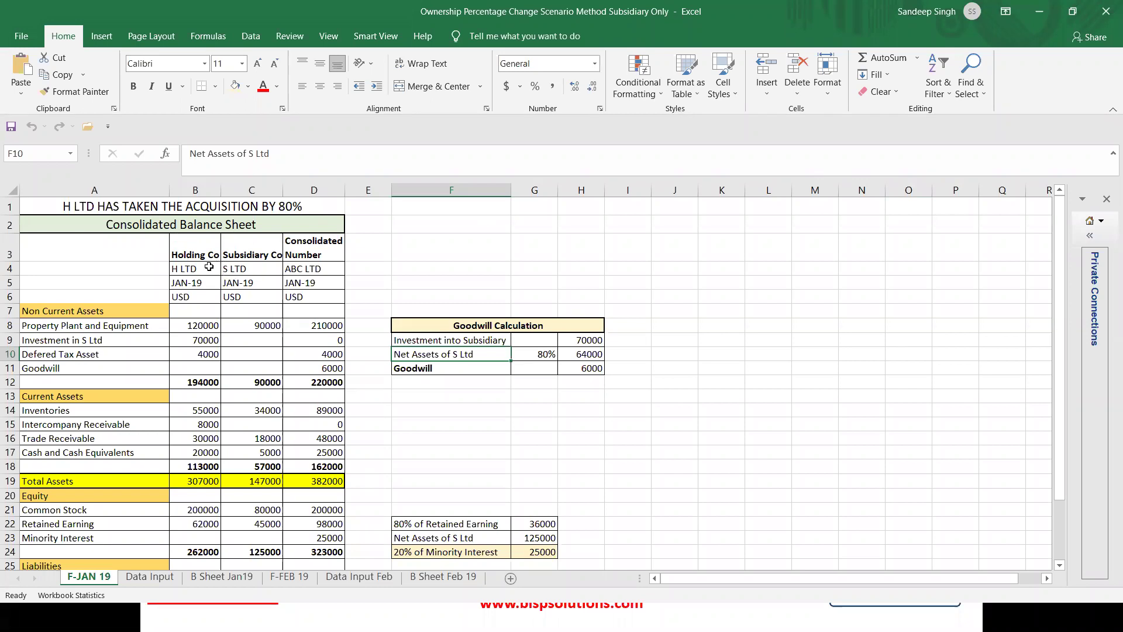
# - Review the H LTD holding company and S LTD subsidiary columns in the January consolidated balance sheet
pyautogui.click(197, 268)
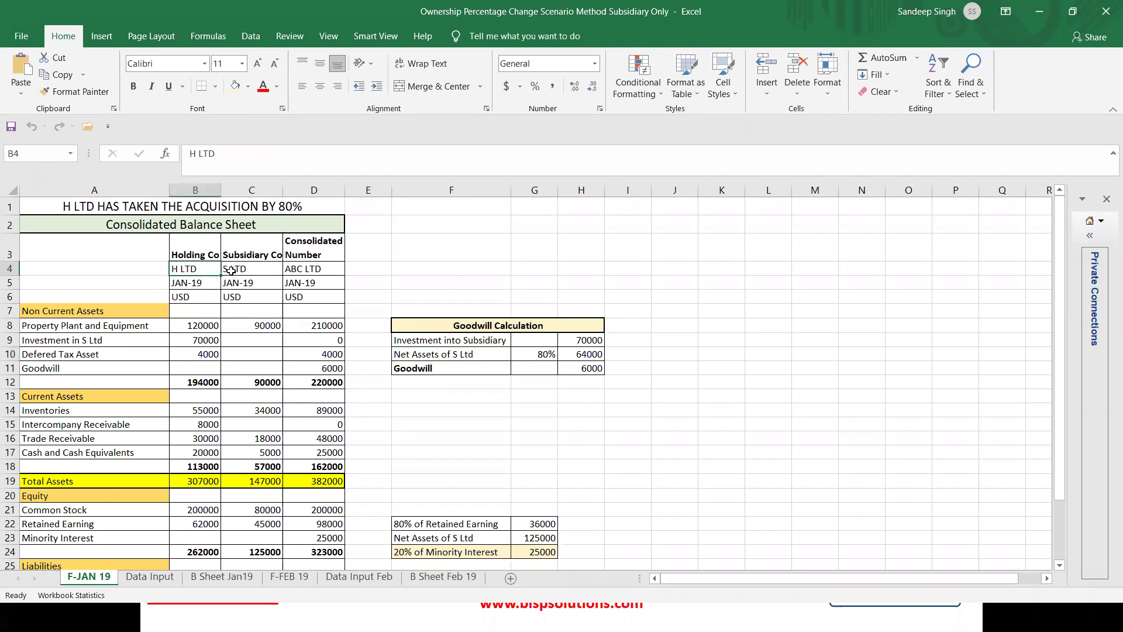
pyautogui.click(239, 265)
pyautogui.click(199, 265)
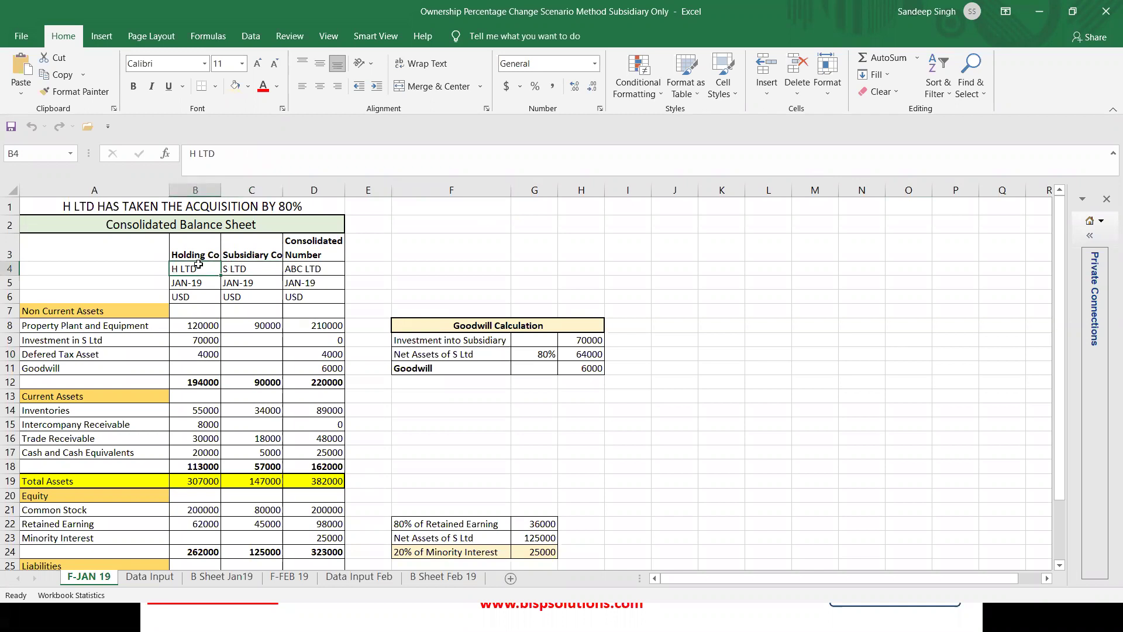
pyautogui.click(246, 271)
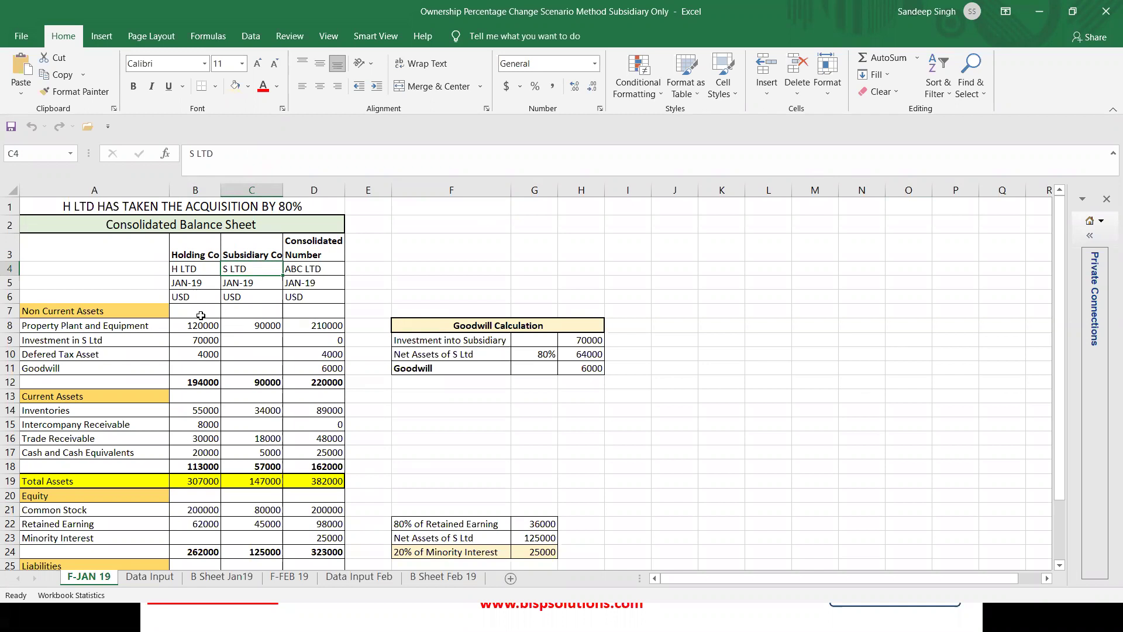
# - Examine the consolidated non-current asset figures for property, investment in S Ltd and goodwill on the F-JAN 19 sheet
pyautogui.click(317, 330)
pyautogui.click(311, 361)
pyautogui.click(310, 325)
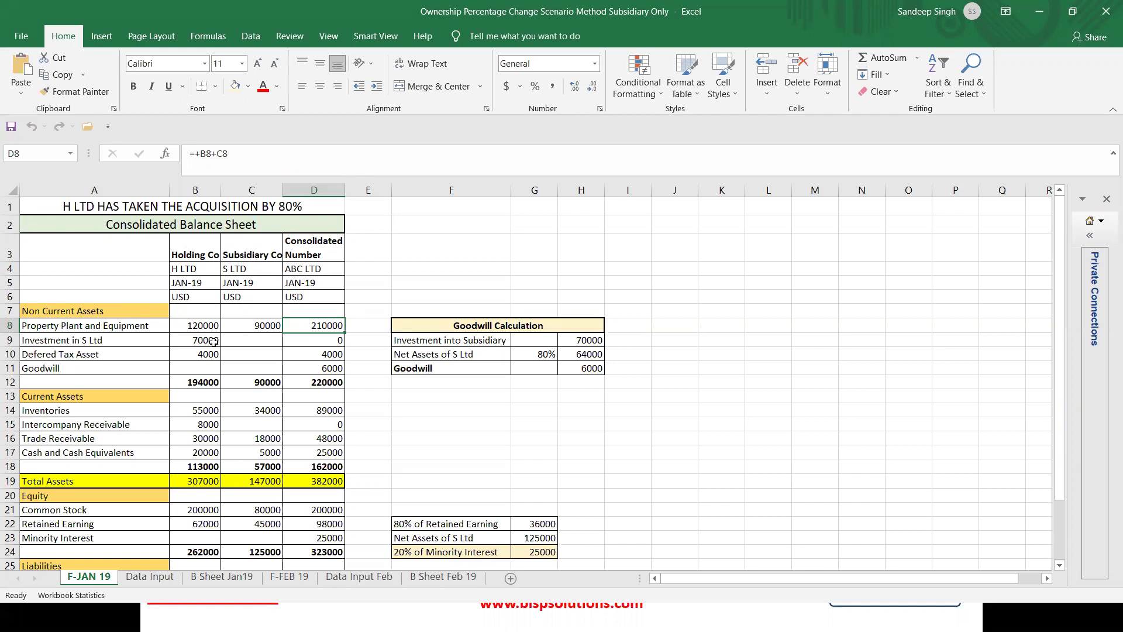
pyautogui.click(316, 336)
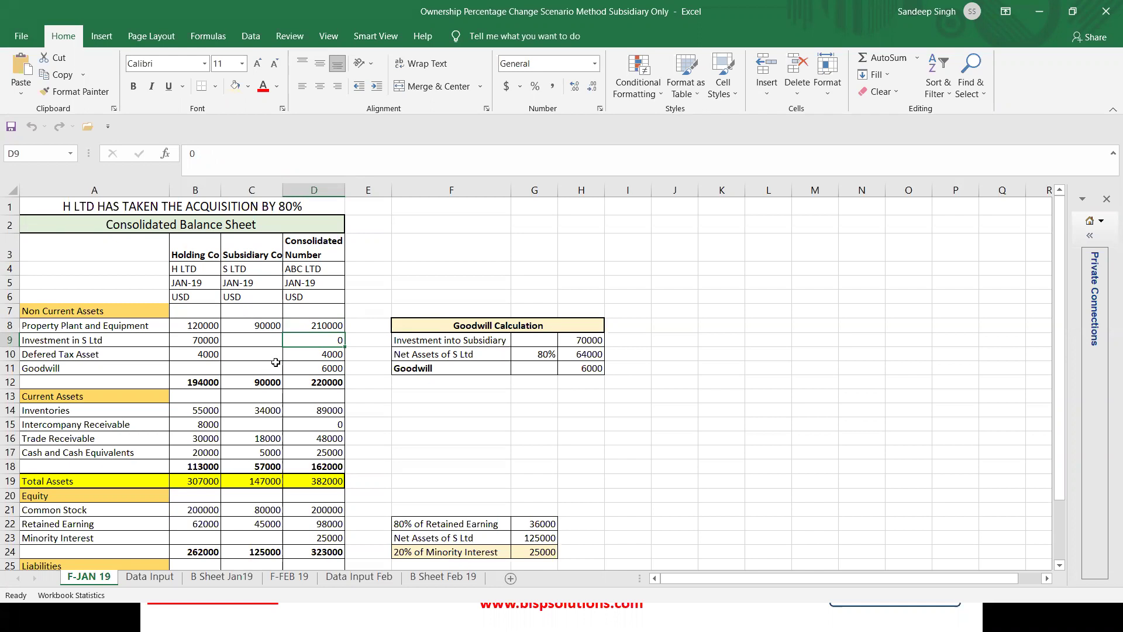
pyautogui.click(314, 365)
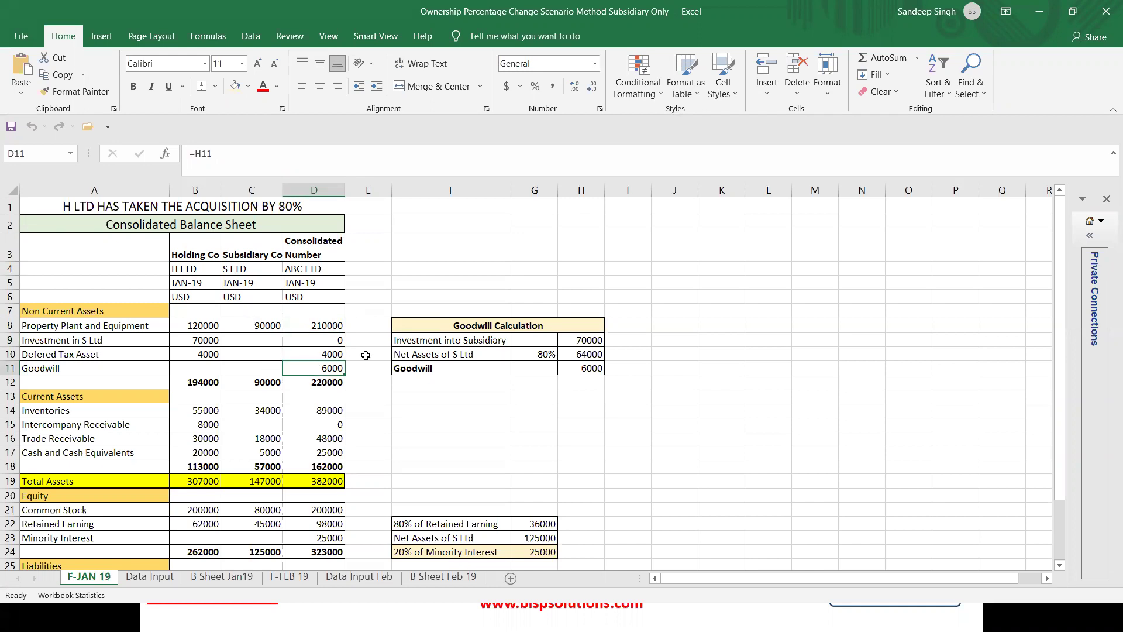
# - Trace the goodwill calculation from the investment into the subsidiary, S Ltd's common stock and the ownership percentage
pyautogui.click(582, 338)
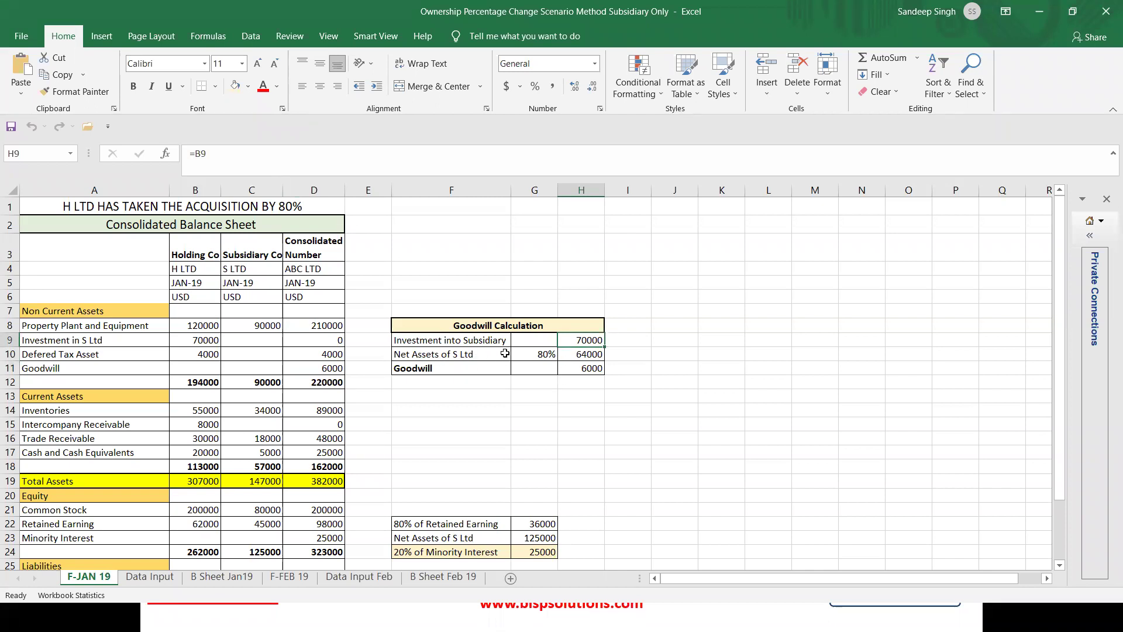
pyautogui.click(461, 354)
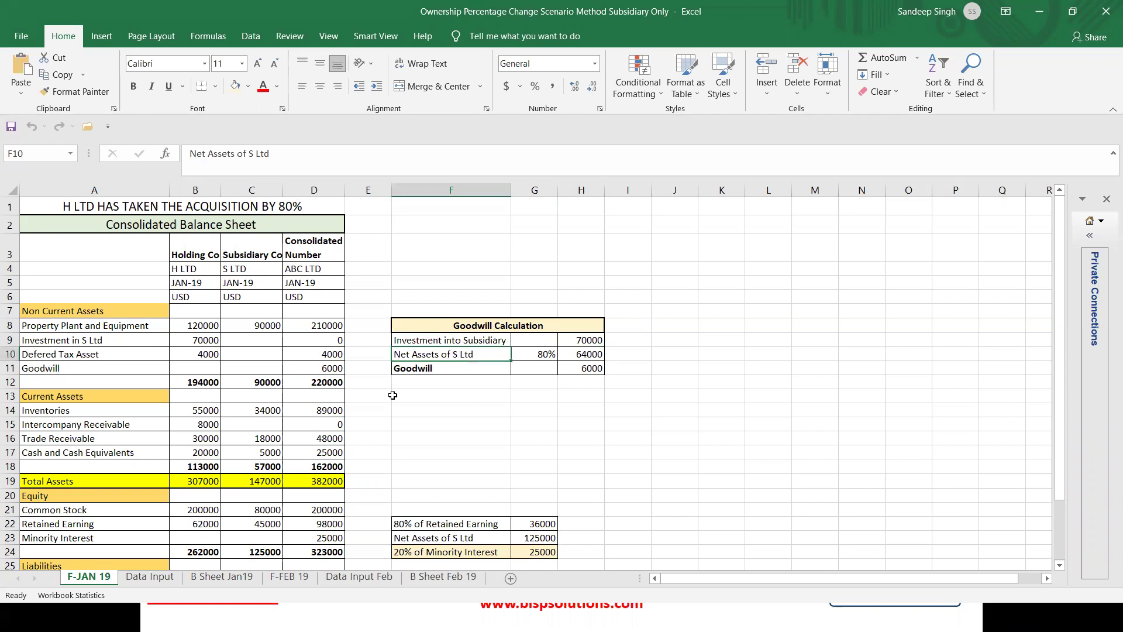
pyautogui.scroll(-1, 281, 485)
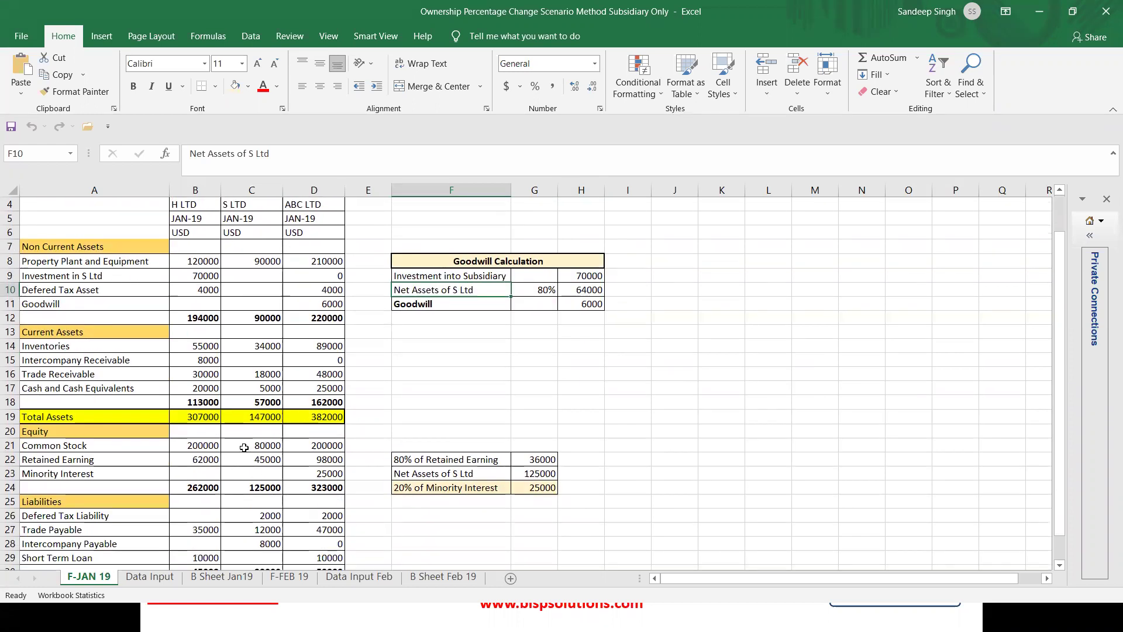
pyautogui.click(257, 447)
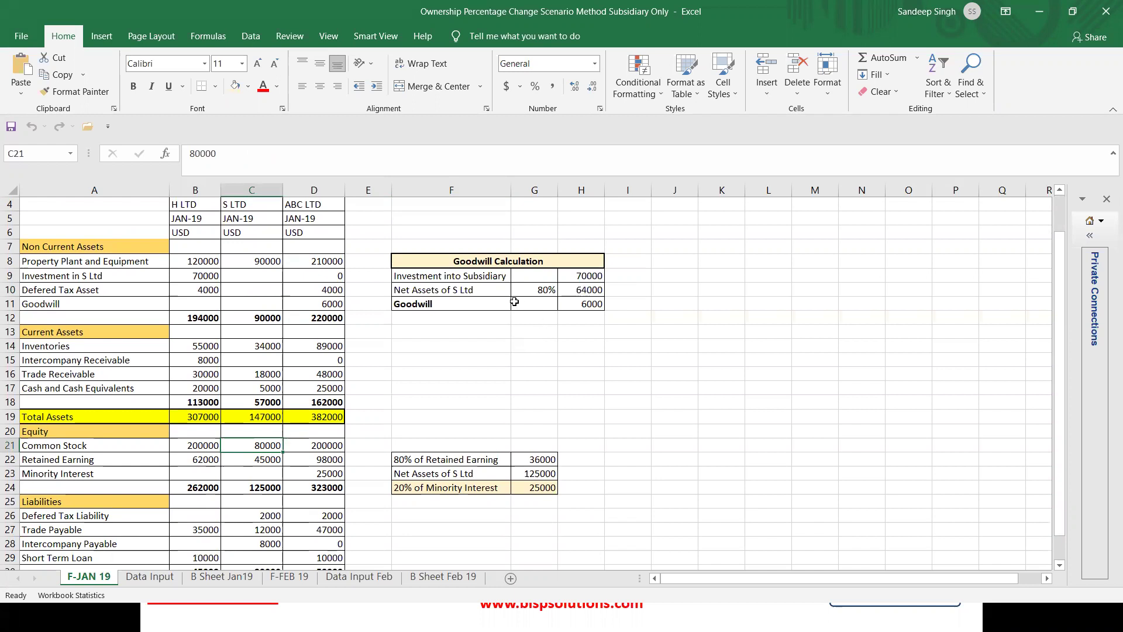
pyautogui.click(536, 288)
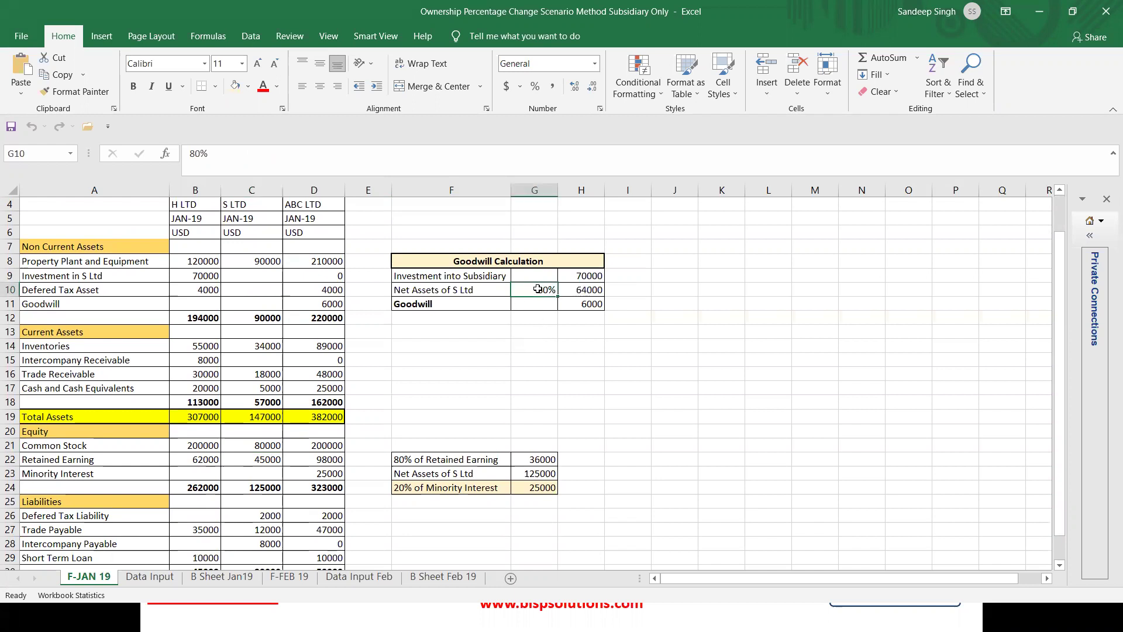
pyautogui.click(587, 290)
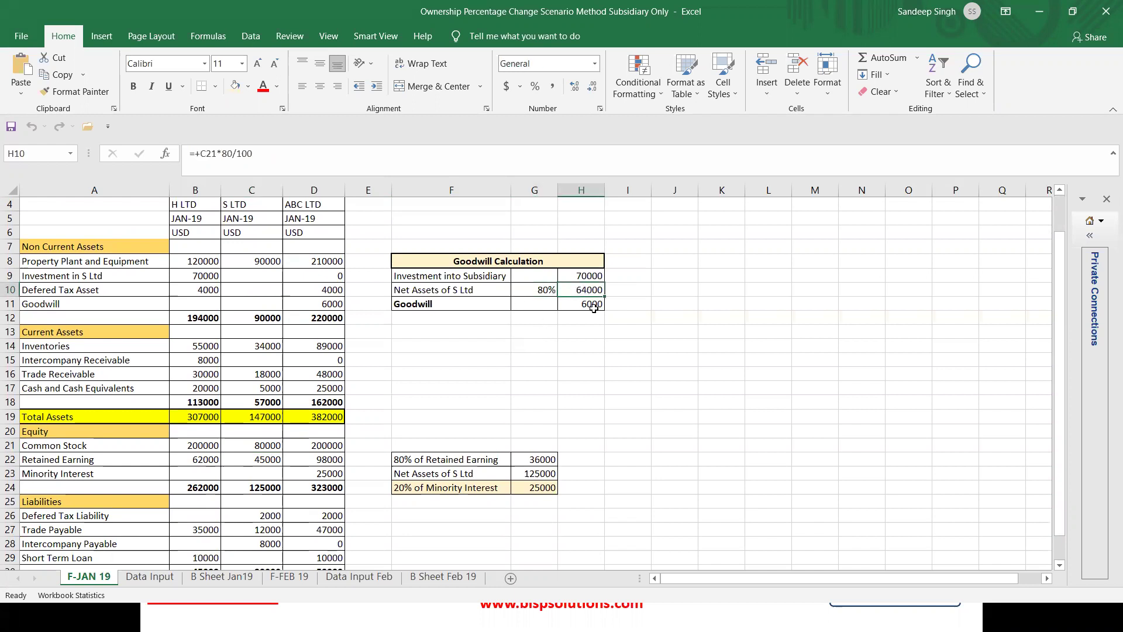
pyautogui.click(588, 304)
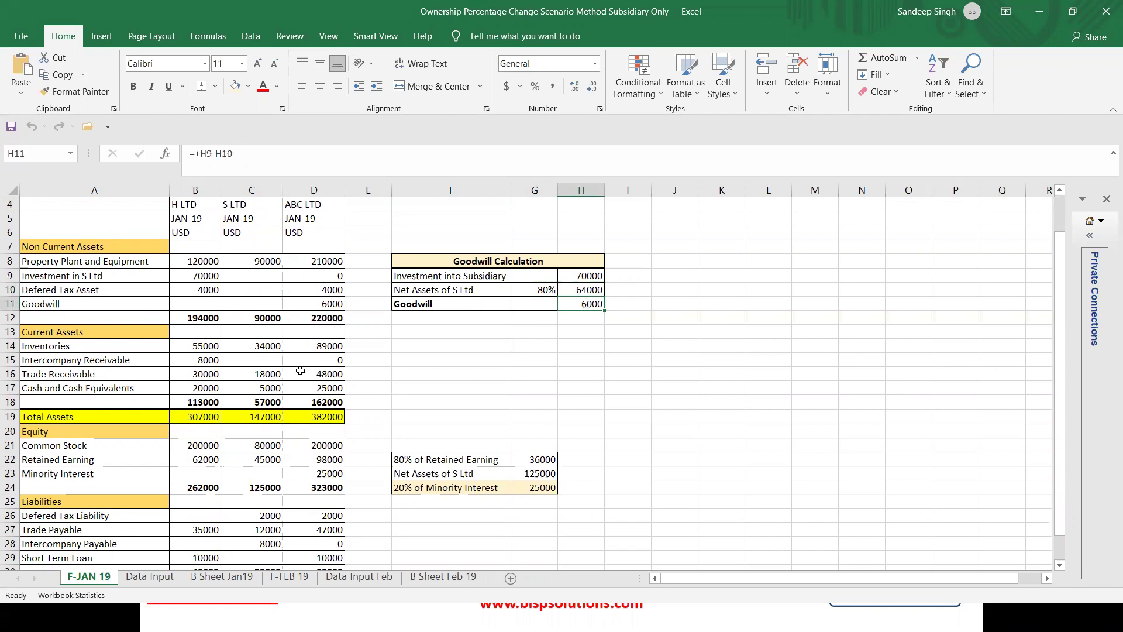
# - Compare the holding company and consolidated figures for intercompany receivable and common stock
pyautogui.click(213, 355)
pyautogui.click(313, 356)
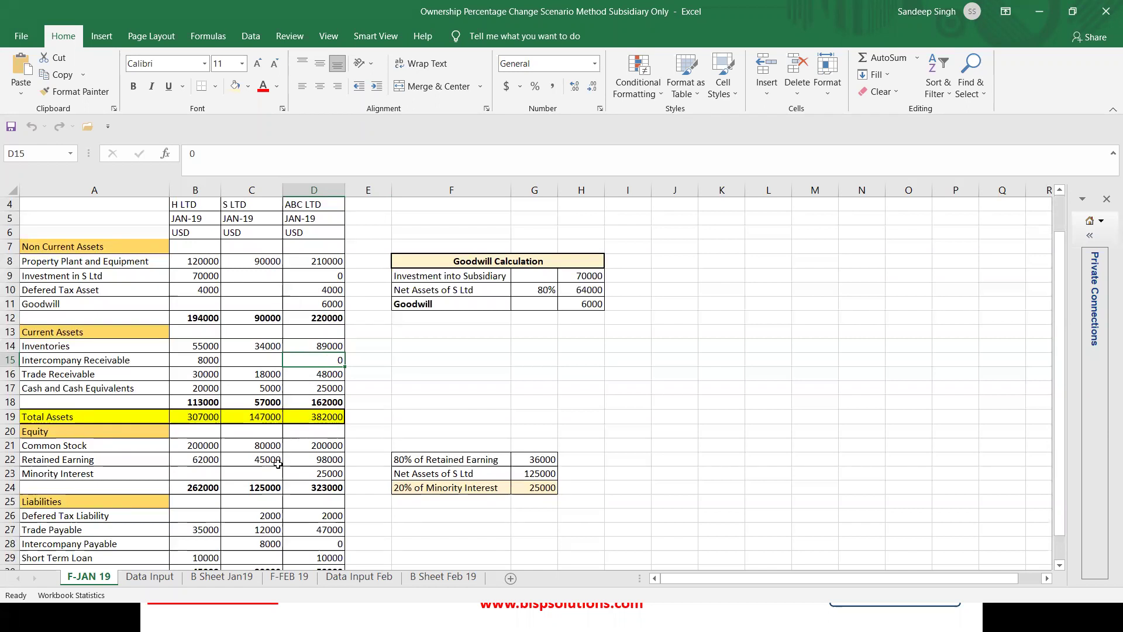
pyautogui.click(298, 445)
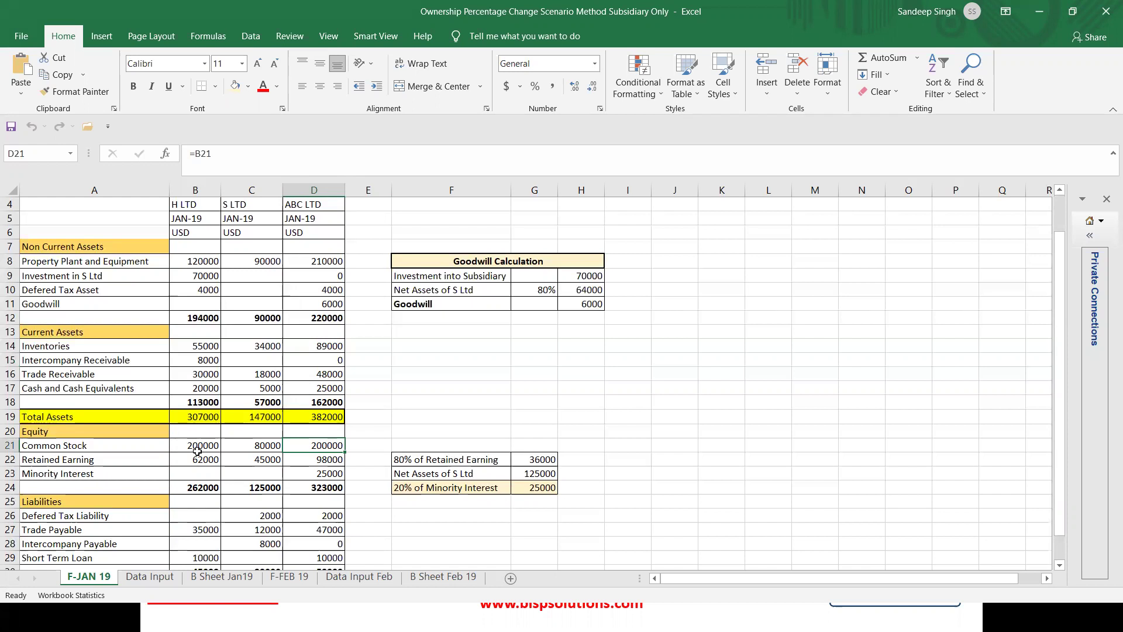
pyautogui.click(197, 446)
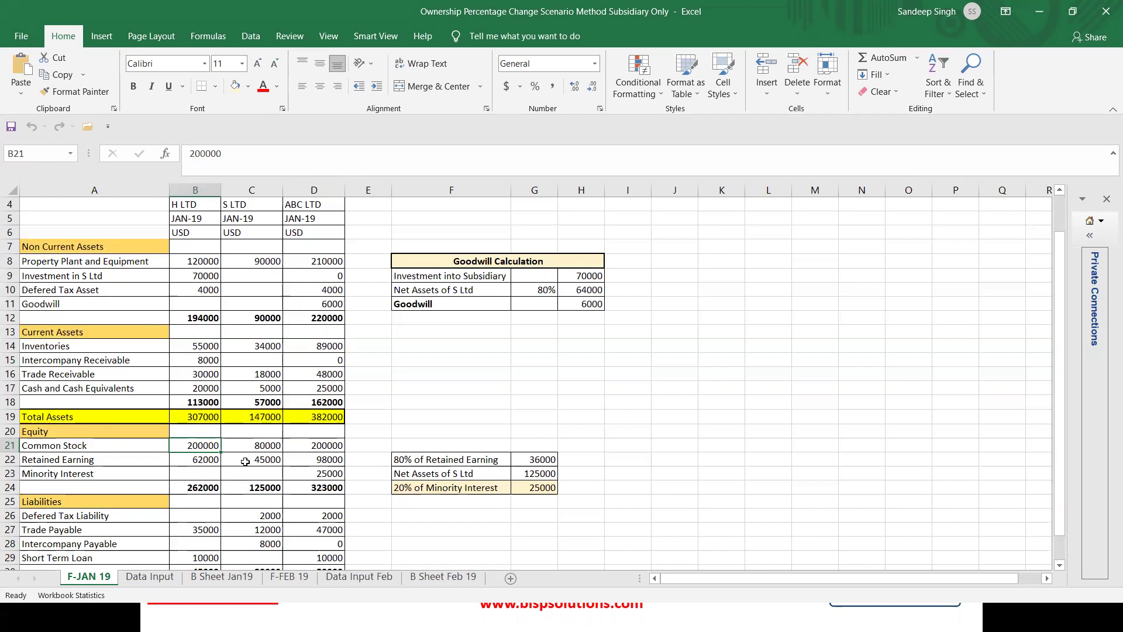
# - Trace the consolidated retained earnings from H LTD's retained earnings and the 80% share of S LTD's retained earnings
pyautogui.click(314, 460)
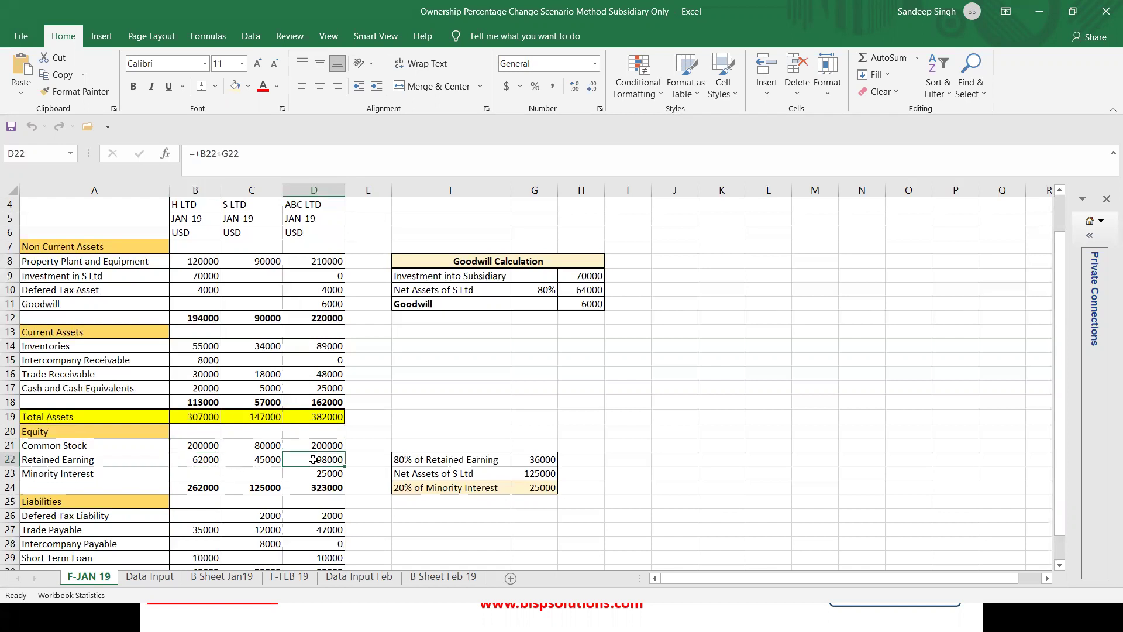
pyautogui.click(199, 459)
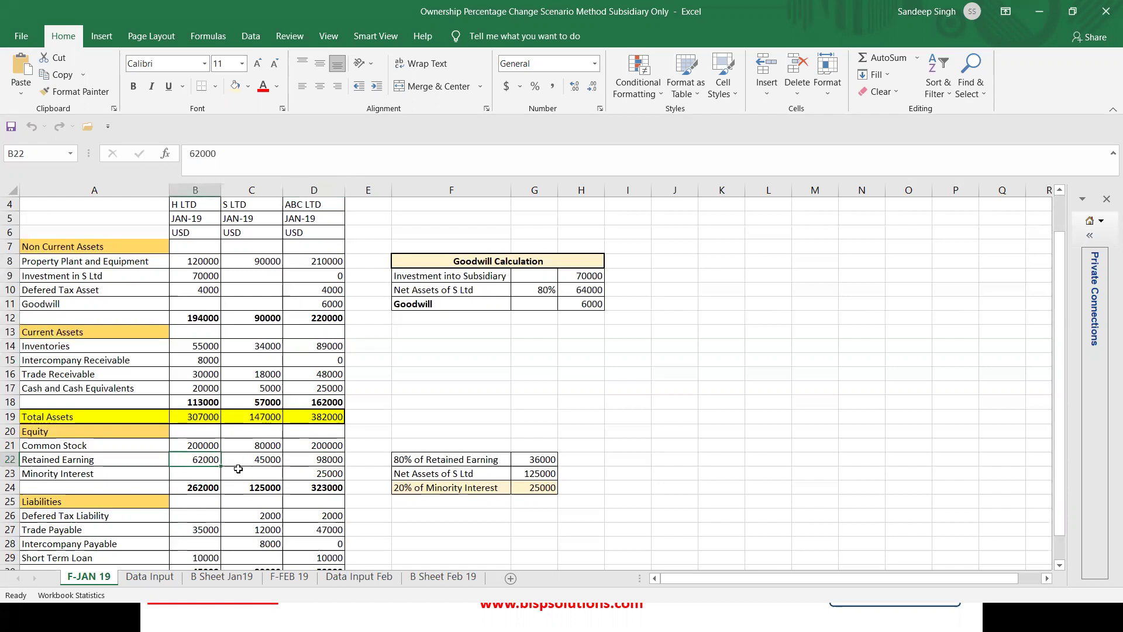
pyautogui.click(269, 458)
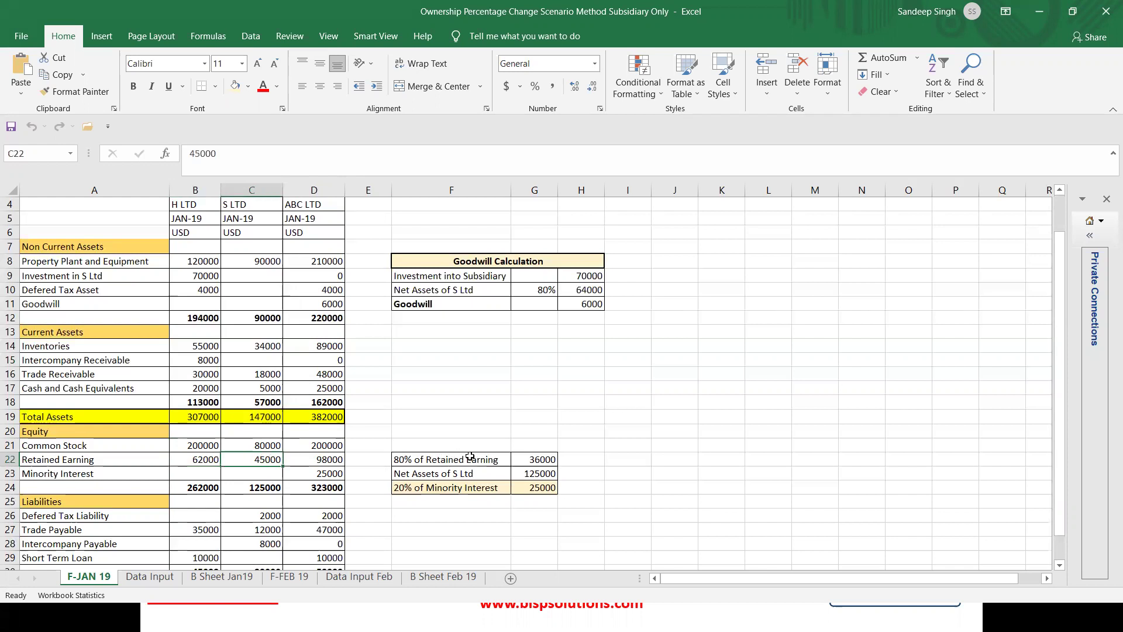
pyautogui.click(534, 461)
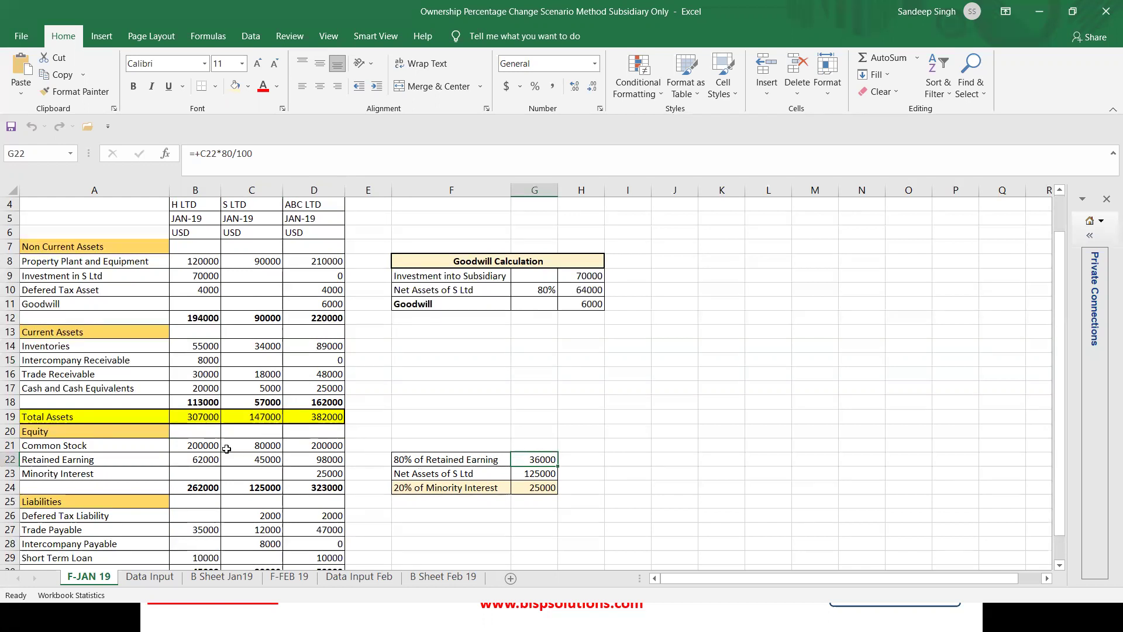
pyautogui.click(207, 457)
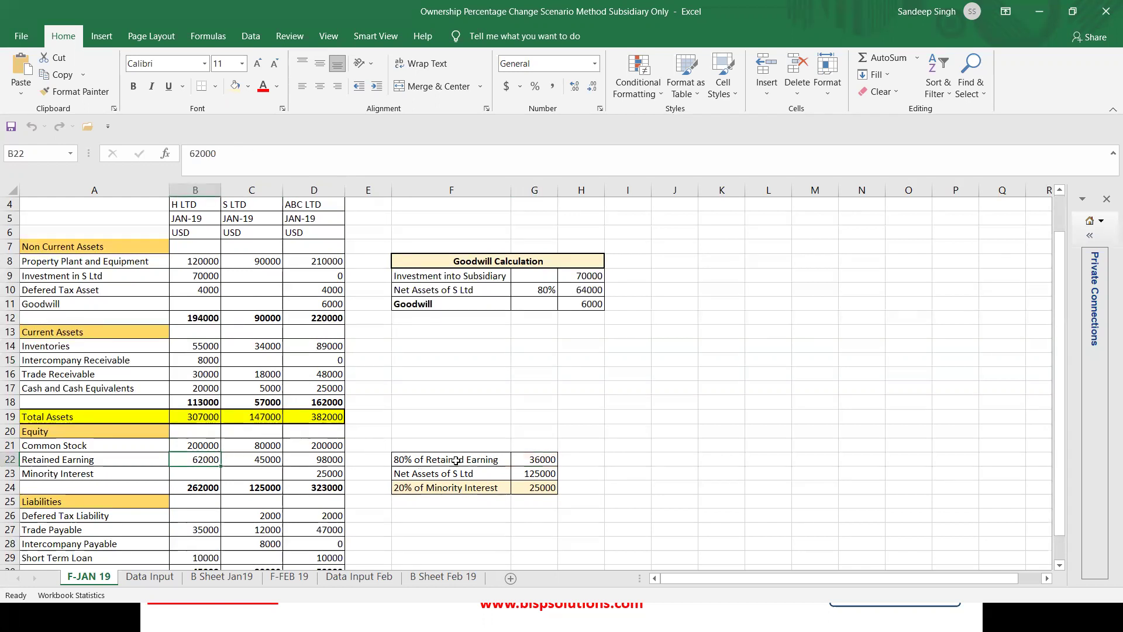
pyautogui.keyDown('ctrl'); pyautogui.click(538, 460); pyautogui.keyUp('ctrl')
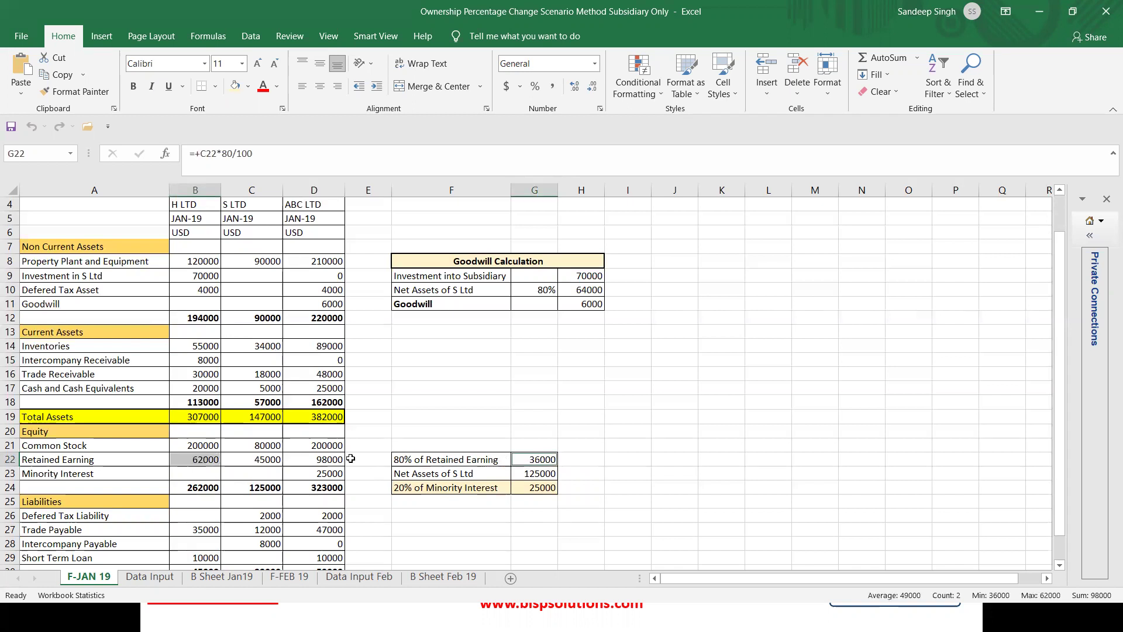
pyautogui.click(330, 456)
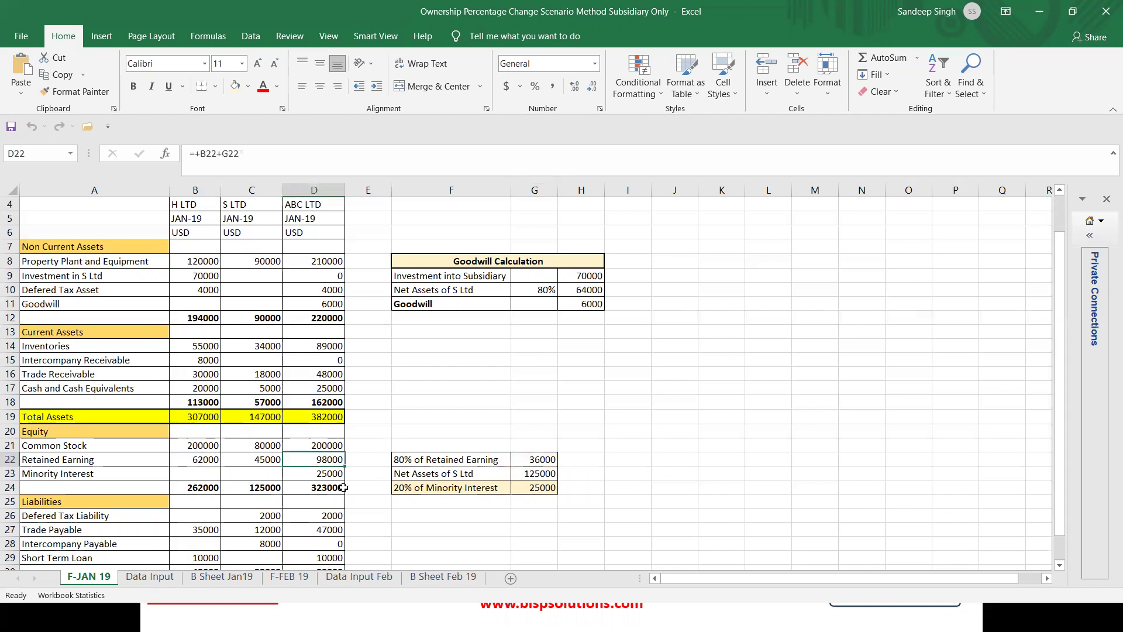
# - Compare the consolidated minority interest formula with the 20% minority interest calculation beside the balance sheet
pyautogui.click(325, 473)
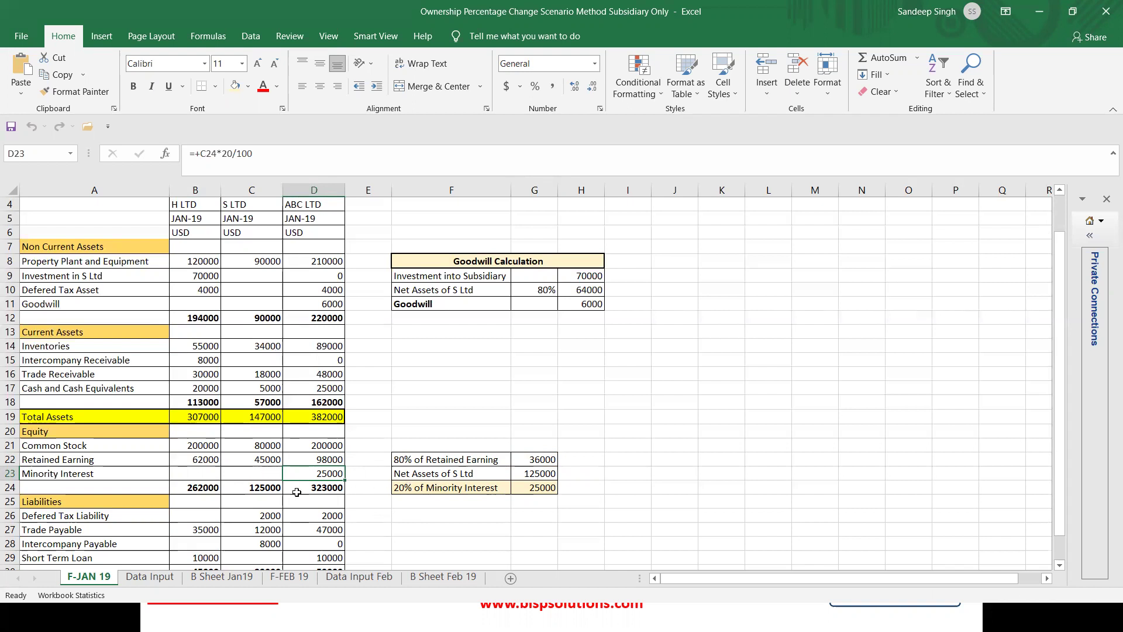
pyautogui.click(531, 487)
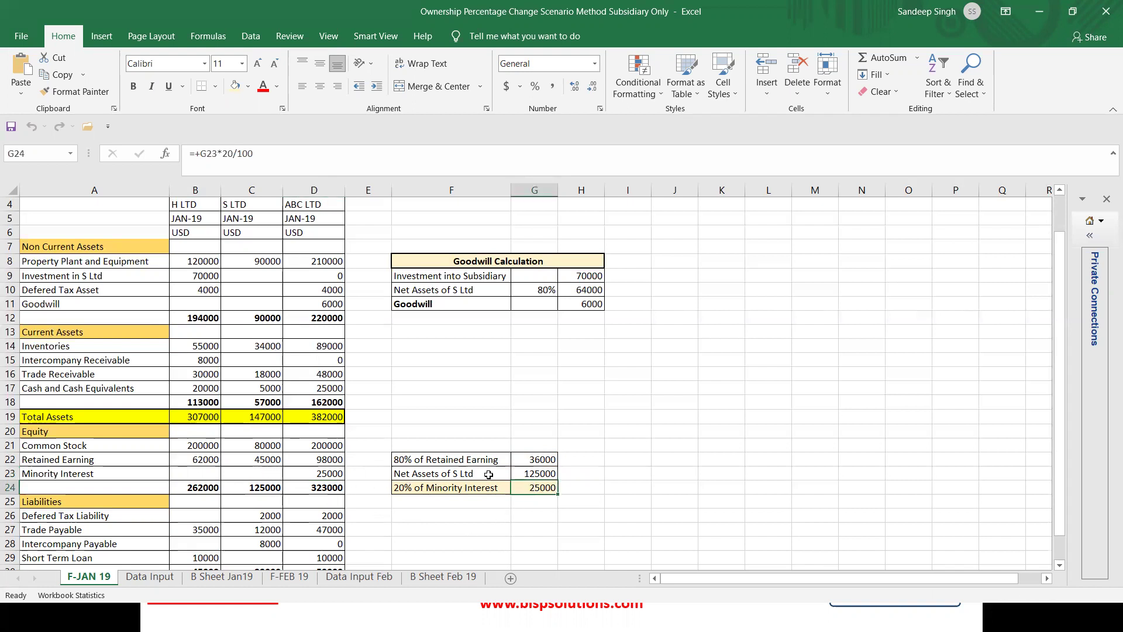
pyautogui.click(338, 473)
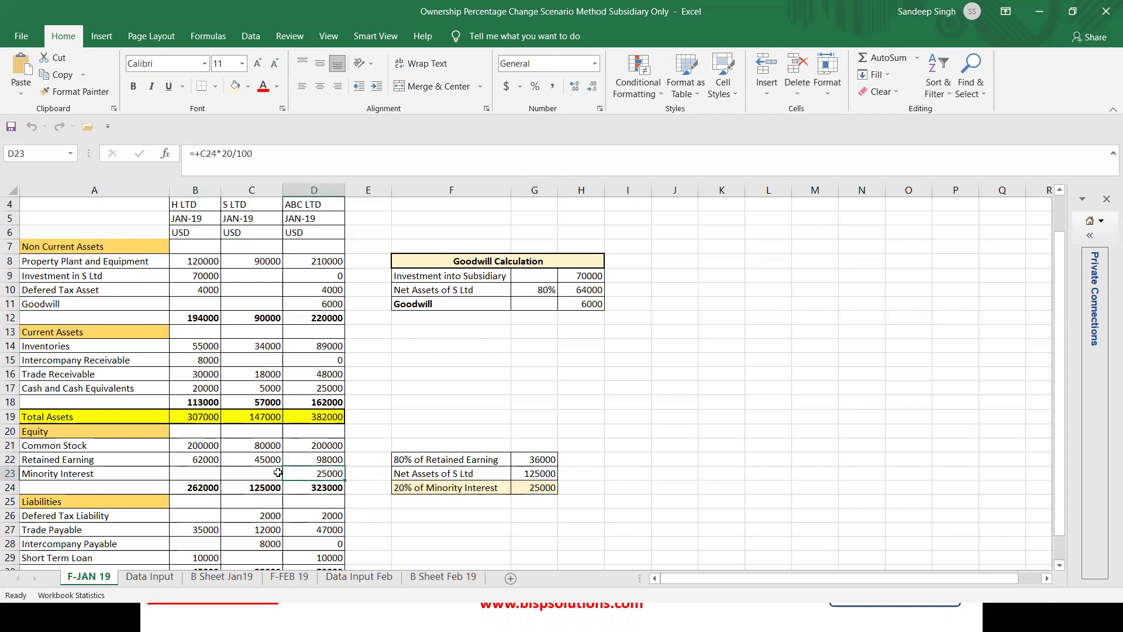
# - Check the consolidated trade payable and compare S LTD's intercompany payable with H LTD's intercompany receivable
pyautogui.scroll(-1, 293, 487)
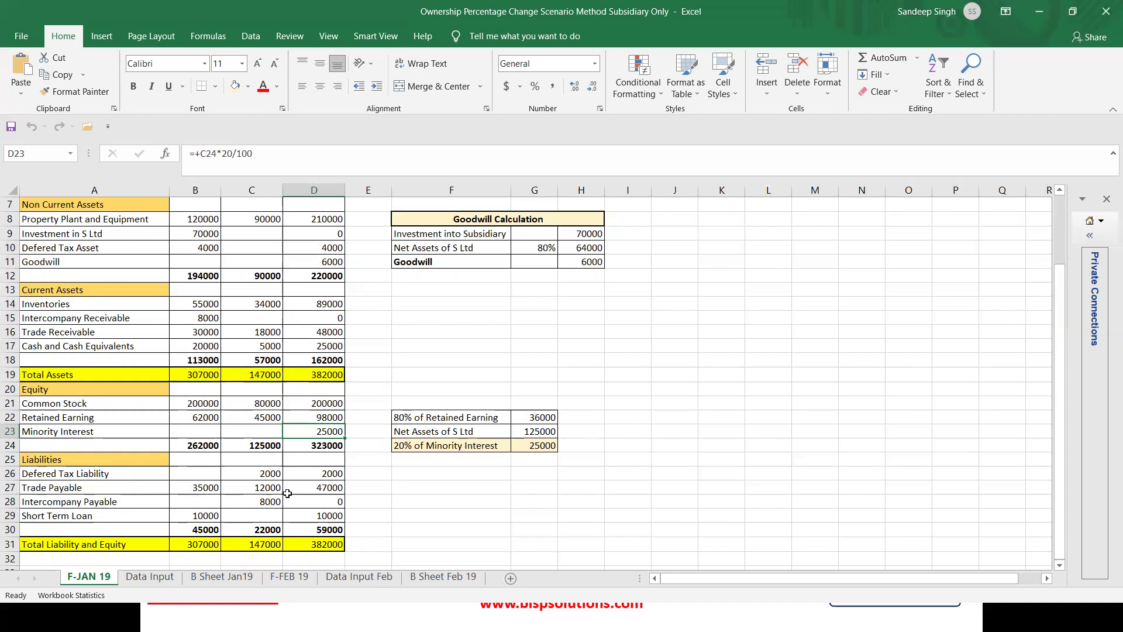
pyautogui.click(307, 491)
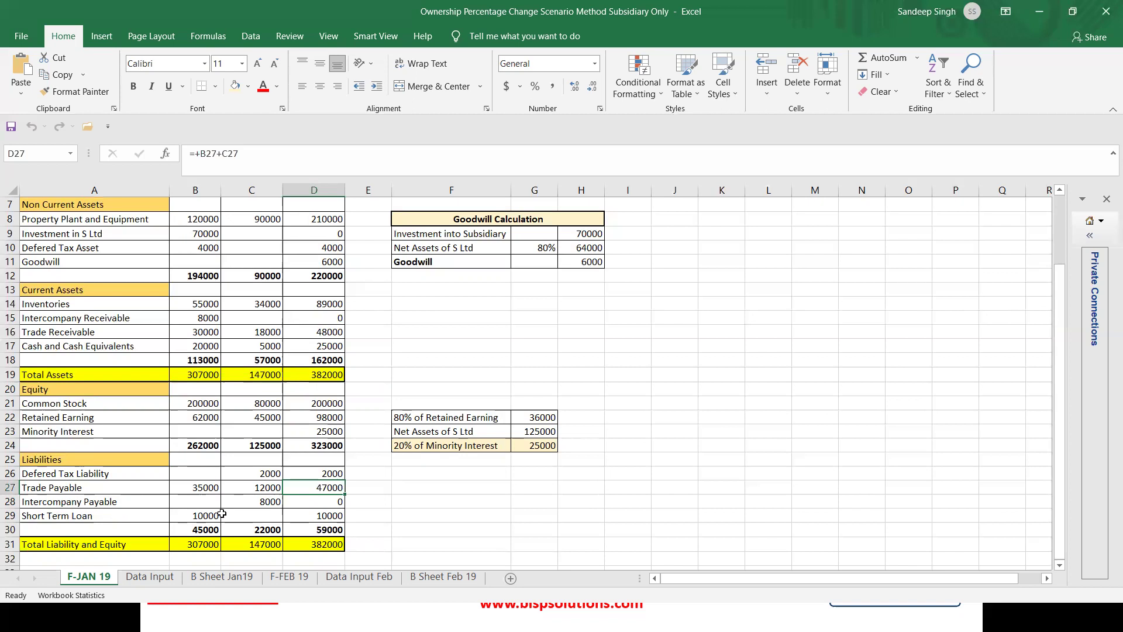
pyautogui.click(264, 500)
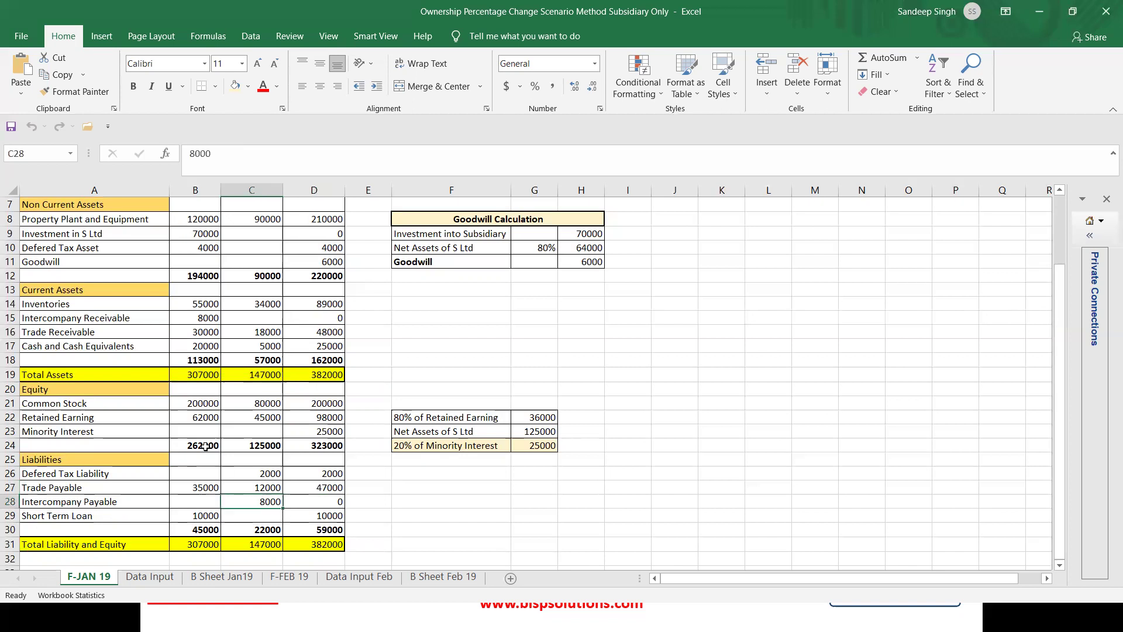
pyautogui.click(198, 316)
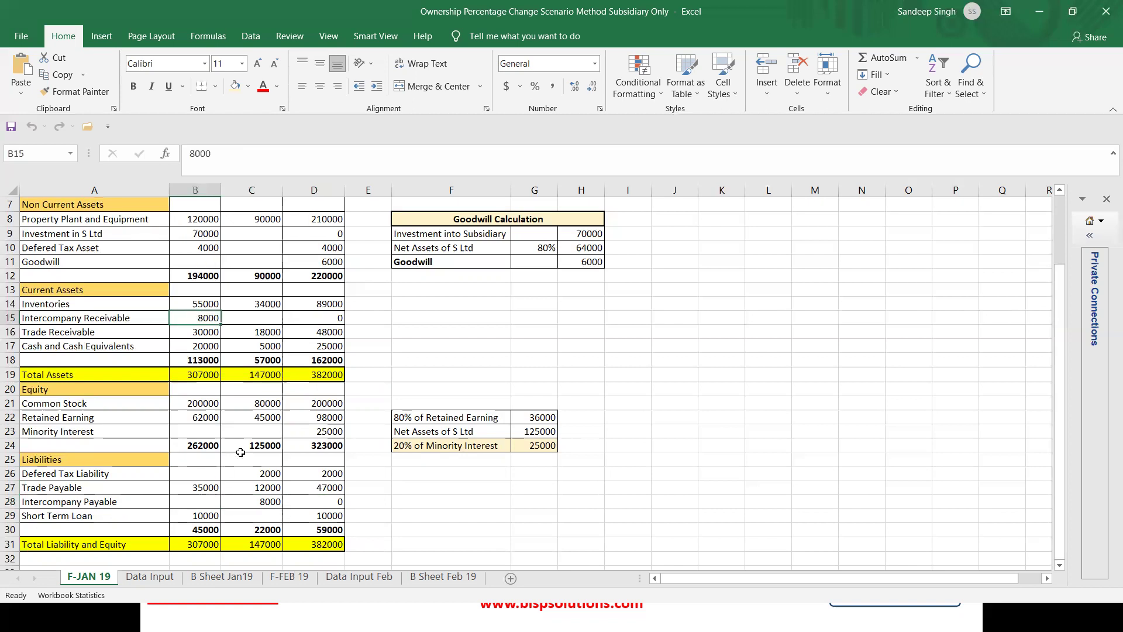
pyautogui.click(259, 499)
pyautogui.scroll(2, 271, 349)
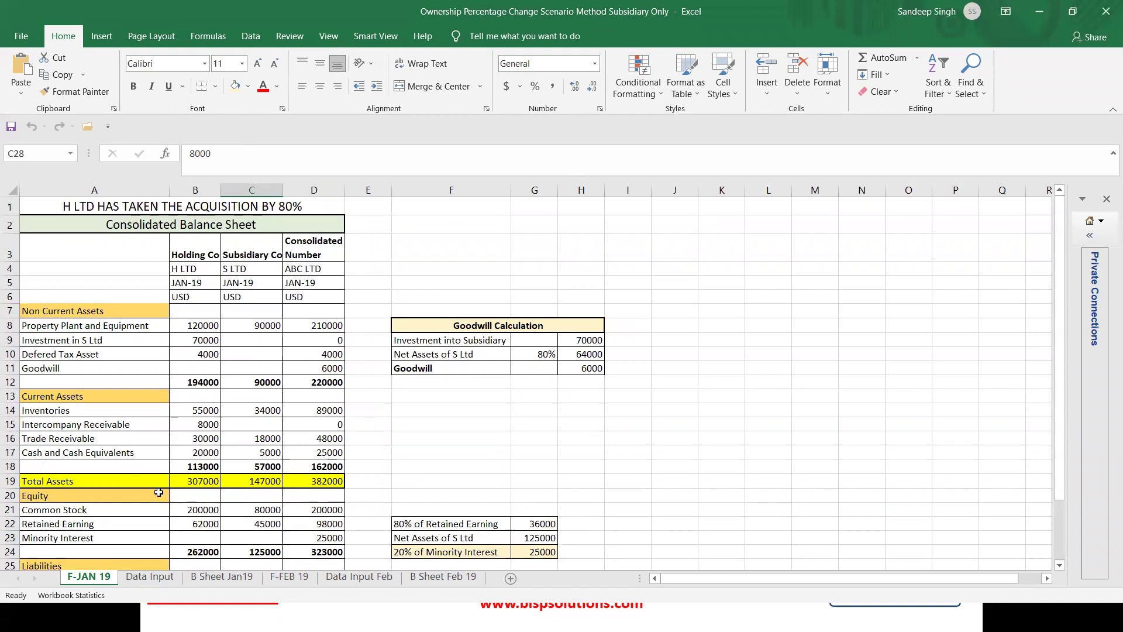
# - Open the Data Input sheet, and review the ABC LTD ownership entries in Oracle Financial Consolidation in the browser
pyautogui.click(150, 578)
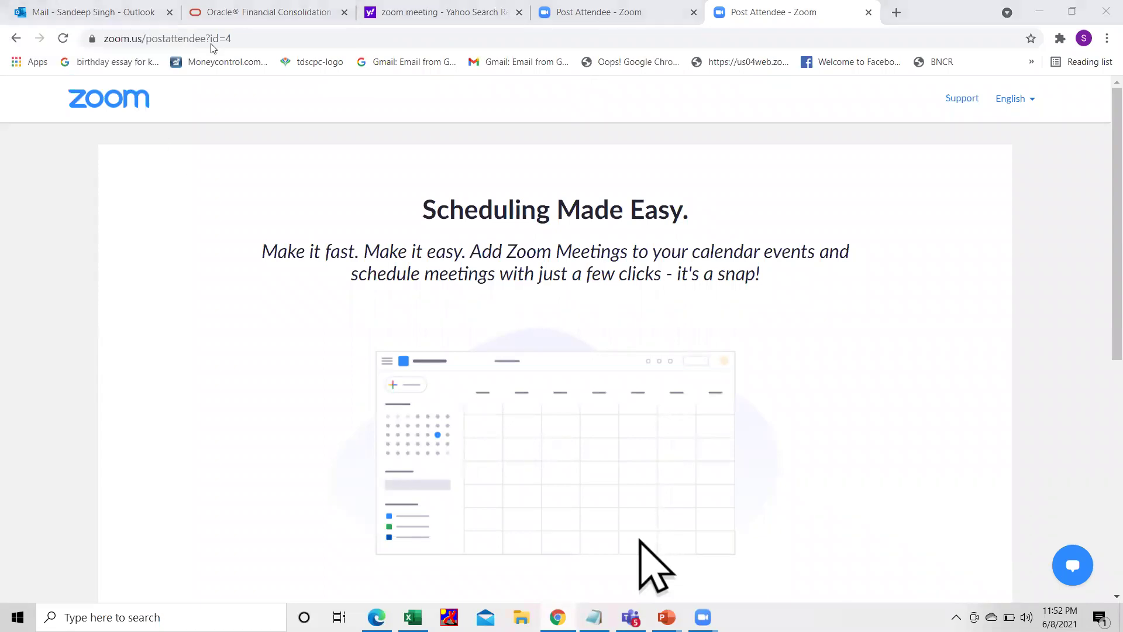
pyautogui.click(234, 13)
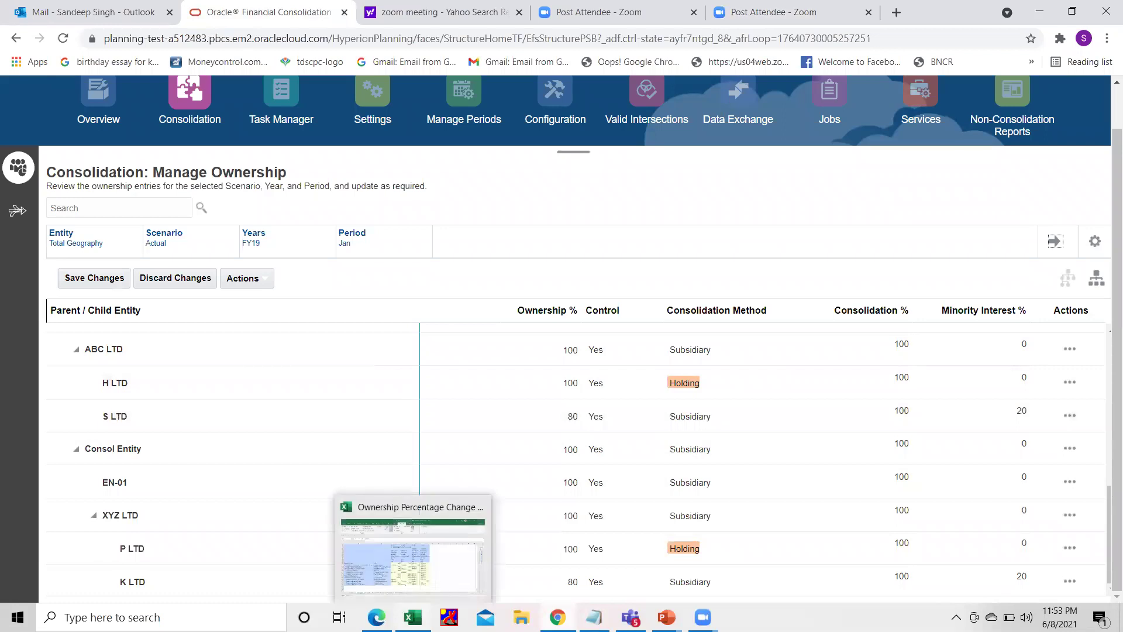
# - Switch back to the Excel workbook and open the B Sheet Jan19 sheet to view the system balance sheet
pyautogui.click(412, 555)
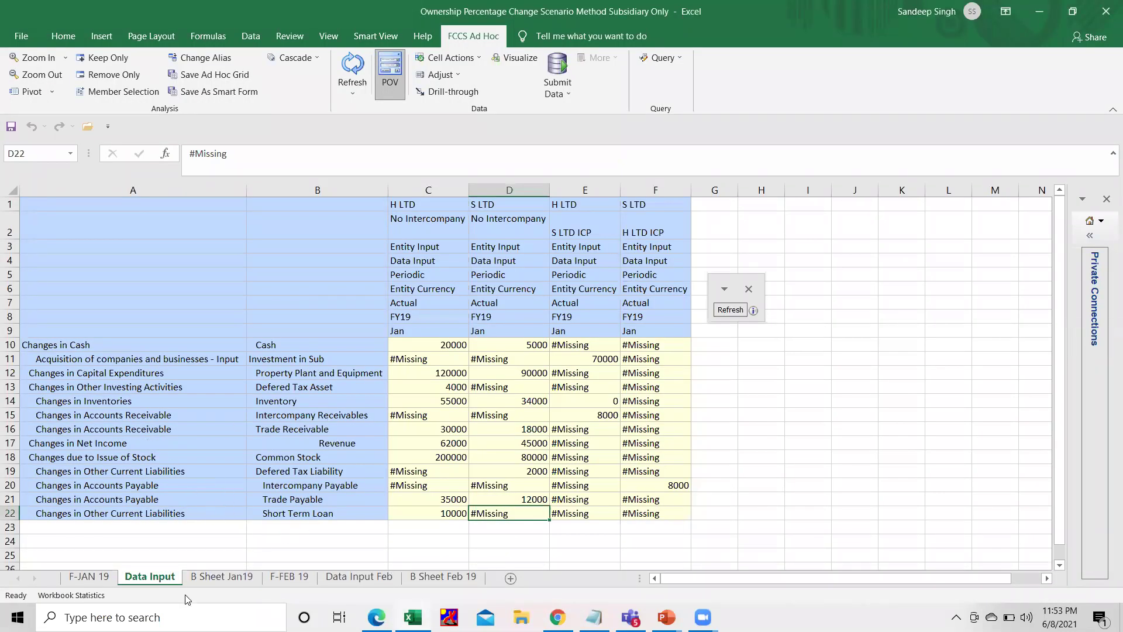
pyautogui.click(209, 579)
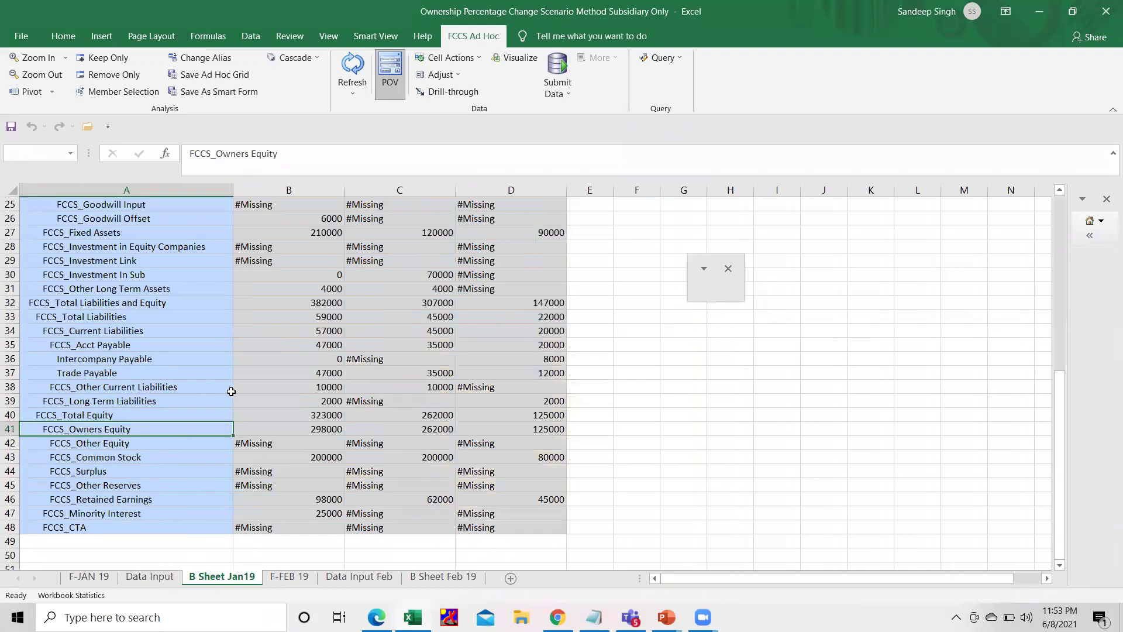
# - Compare ABC LTD's total assets in the B Sheet Jan19 sheet with the consolidated total assets and liabilities in the F-JAN 19 sheet
pyautogui.scroll(4, 234, 390)
pyautogui.scroll(5, 231, 391)
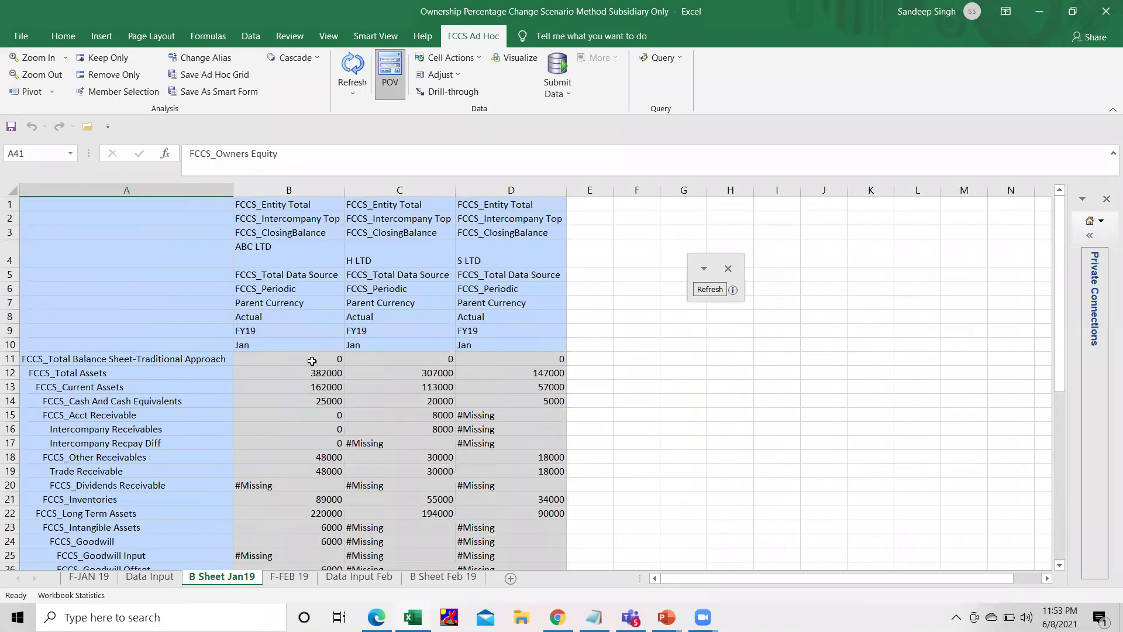
pyautogui.click(301, 374)
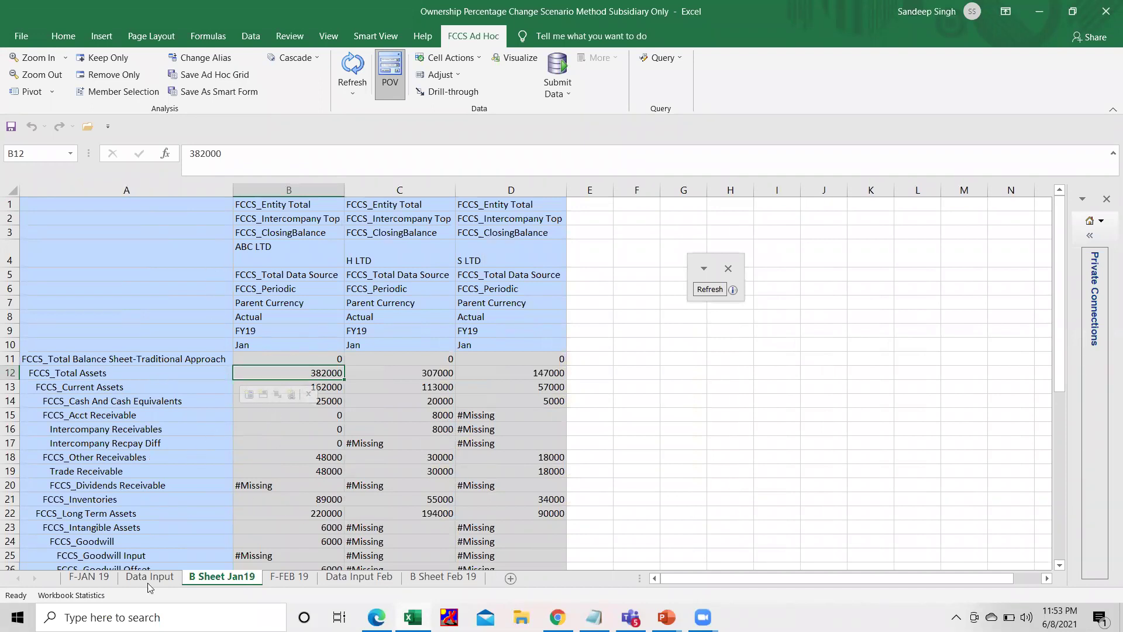
pyautogui.click(90, 579)
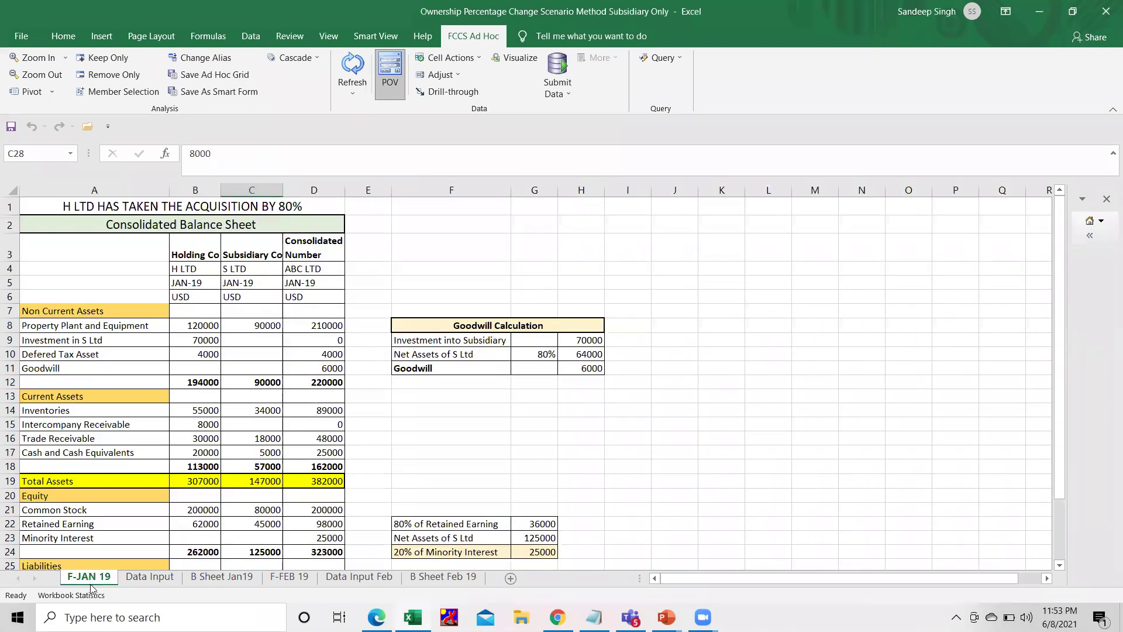
pyautogui.click(326, 480)
pyautogui.scroll(-2, 326, 480)
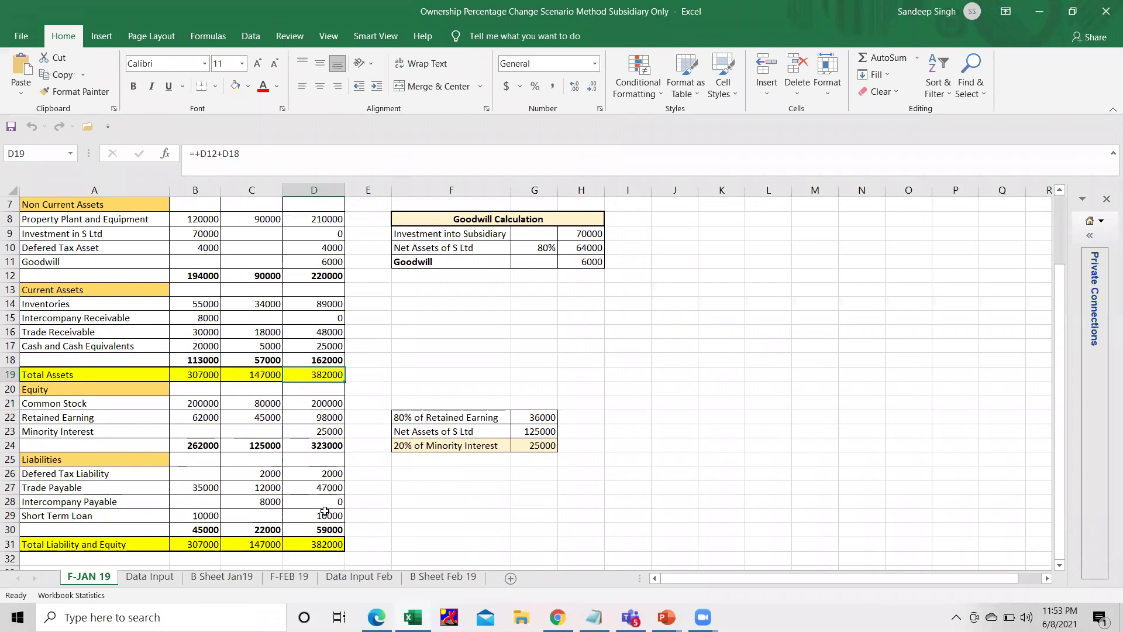
pyautogui.click(325, 530)
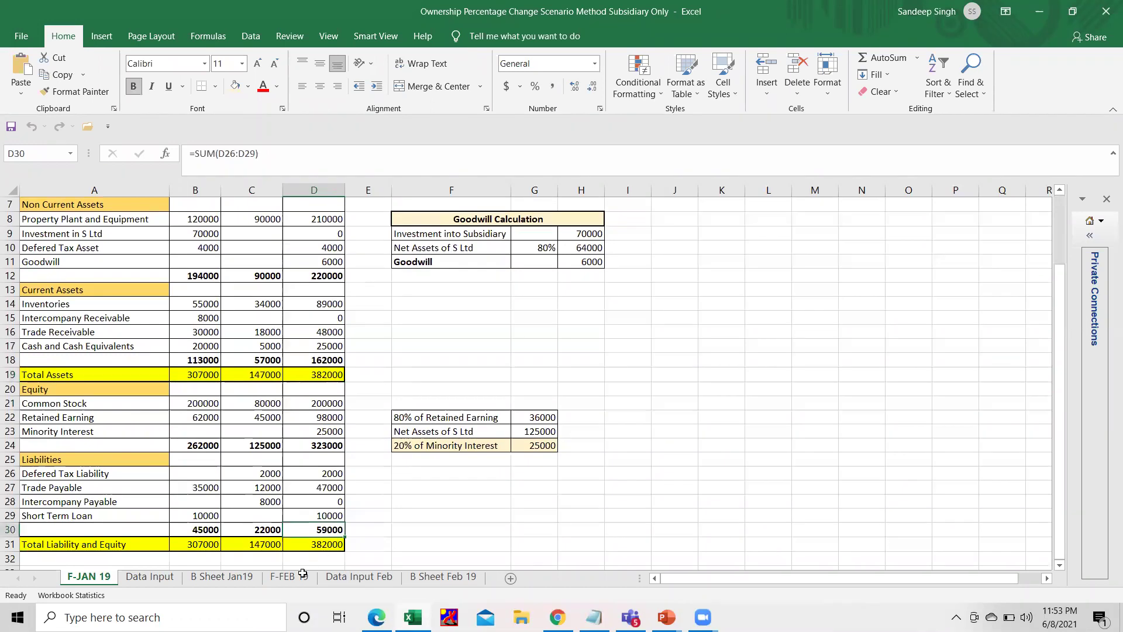
# - Return to the B Sheet Jan19 sheet and check ABC LTD's FCCS_Total Liabilities and Equity amount
pyautogui.click(240, 579)
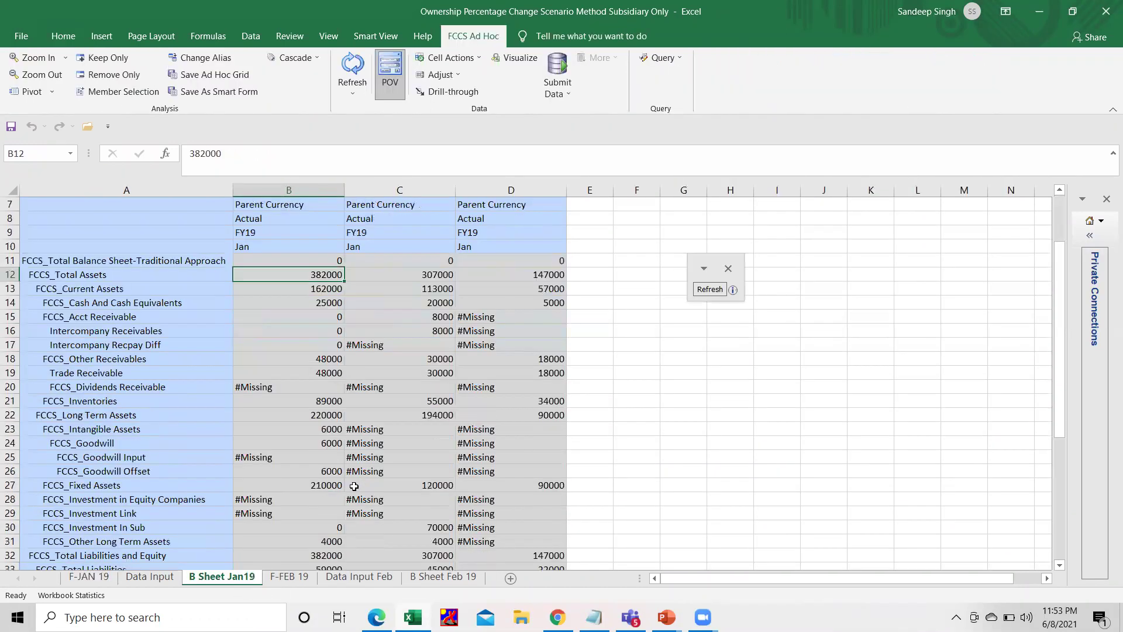
pyautogui.scroll(-3, 353, 486)
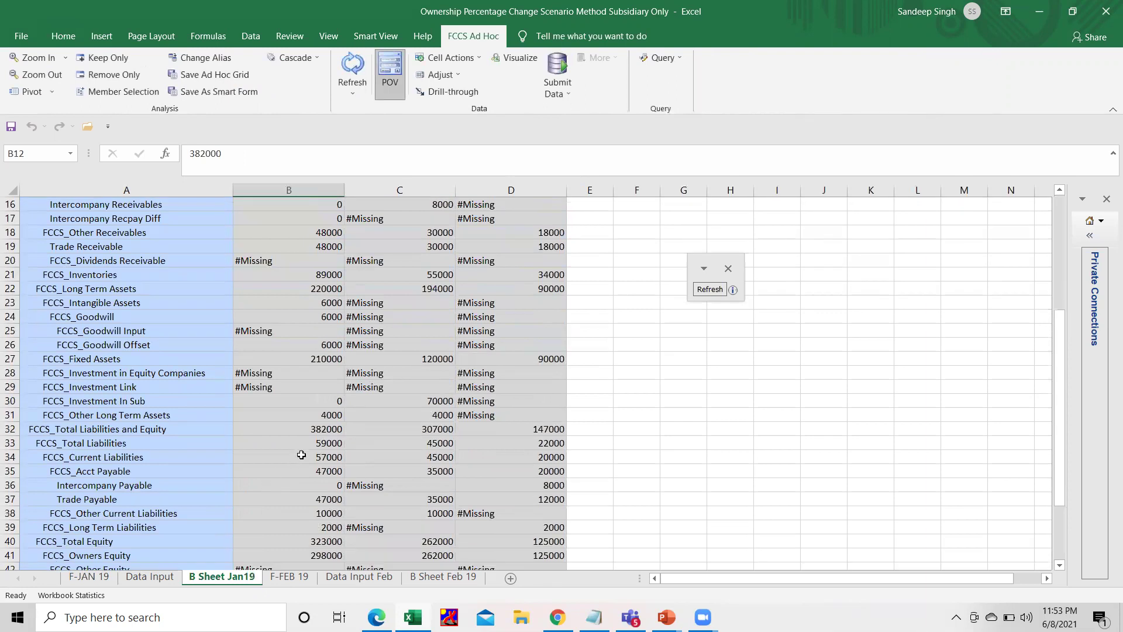
pyautogui.click(316, 429)
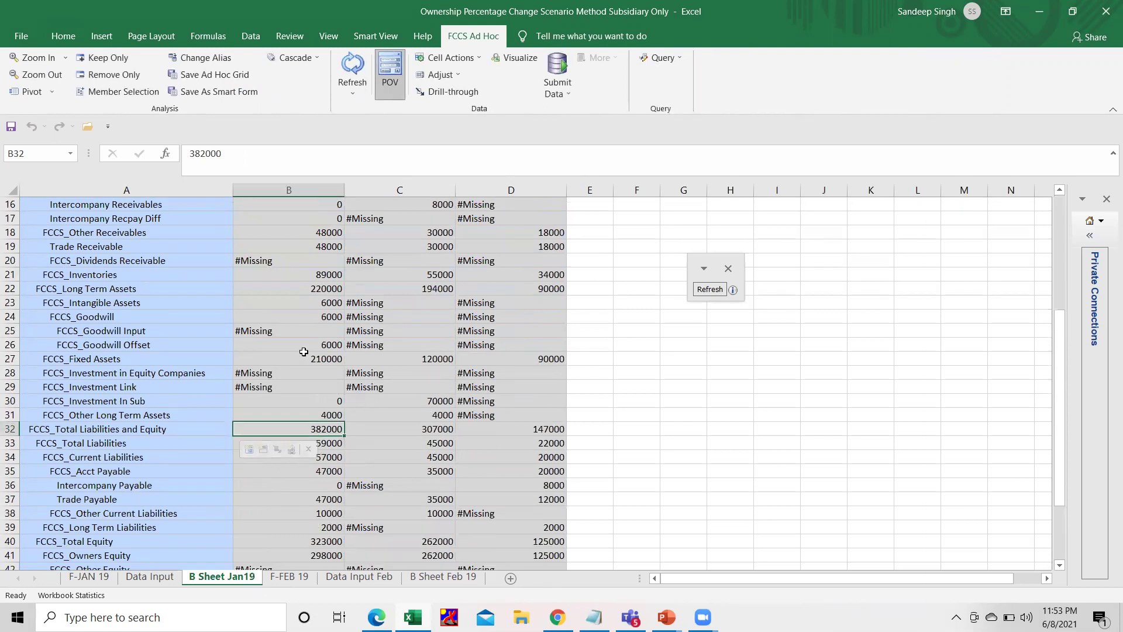
# - Check ABC LTD's FCCS_Intangible Assets and FCCS_Minority Interest amounts in the January system balance sheet
pyautogui.scroll(2, 304, 352)
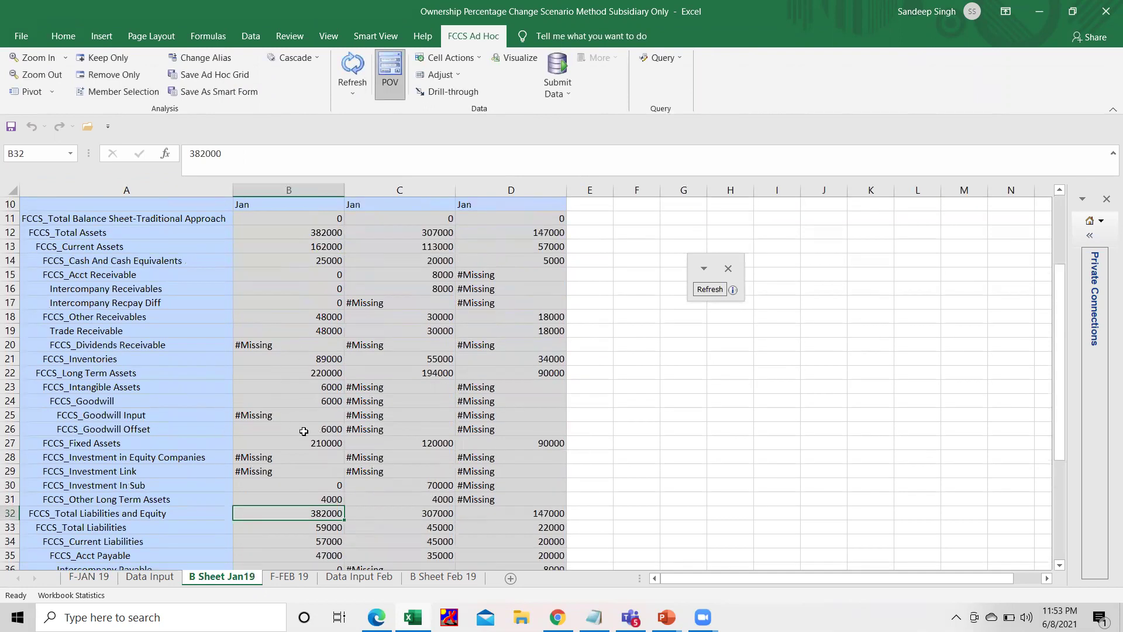
pyautogui.click(326, 386)
pyautogui.scroll(-1, 309, 479)
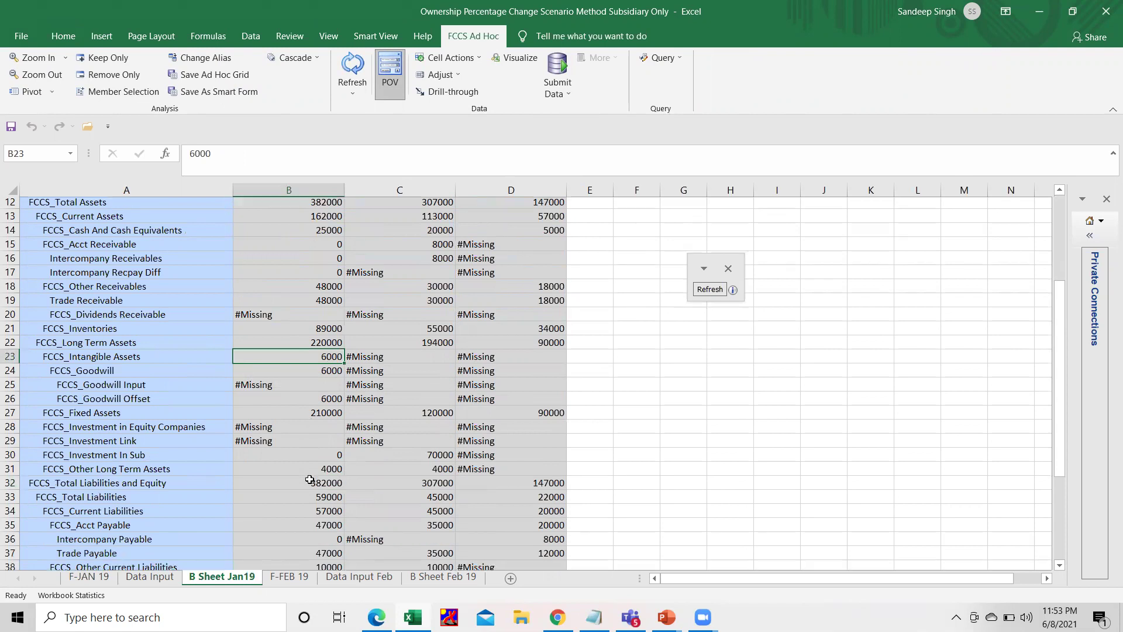
pyautogui.scroll(-3, 309, 480)
pyautogui.scroll(-3, 311, 480)
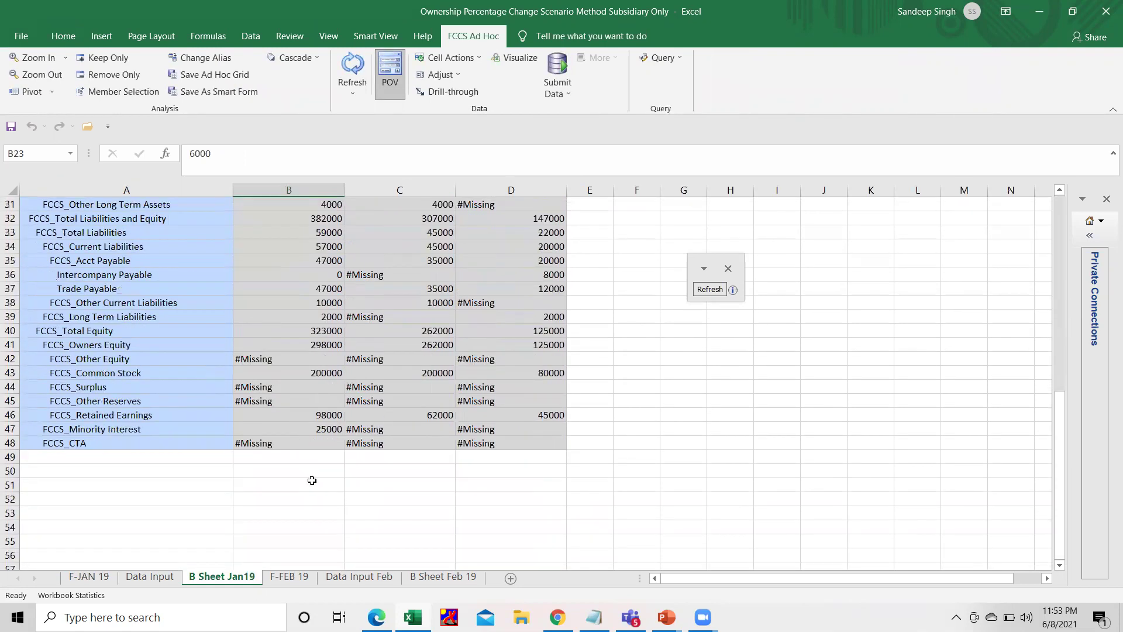
pyautogui.click(321, 430)
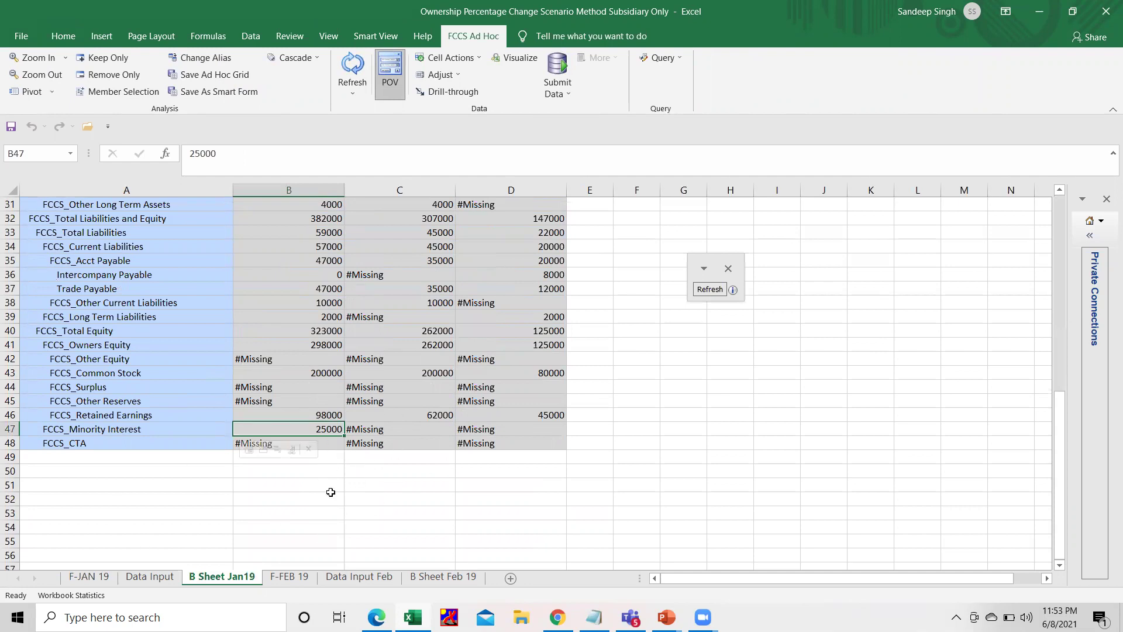
# - Open the F-FEB 19 sheet, and switch to Manage Ownership in the browser to load the ownership entries for the Feb period
pyautogui.click(289, 576)
pyautogui.scroll(2, 244, 404)
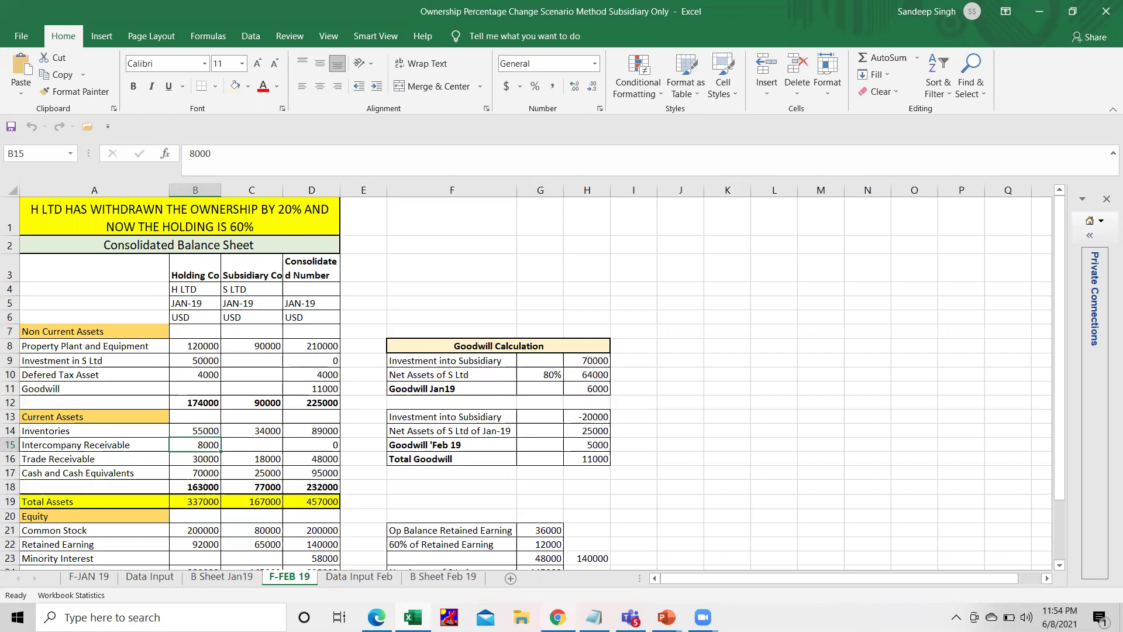
pyautogui.hotkey('alt', 'Tab')
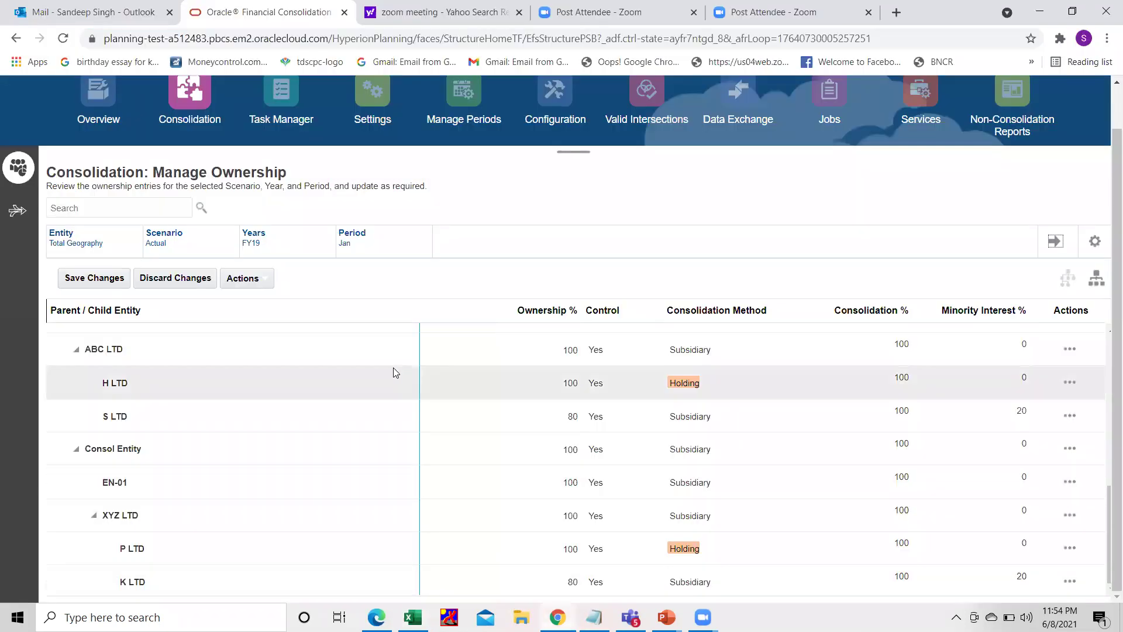
pyautogui.click(344, 243)
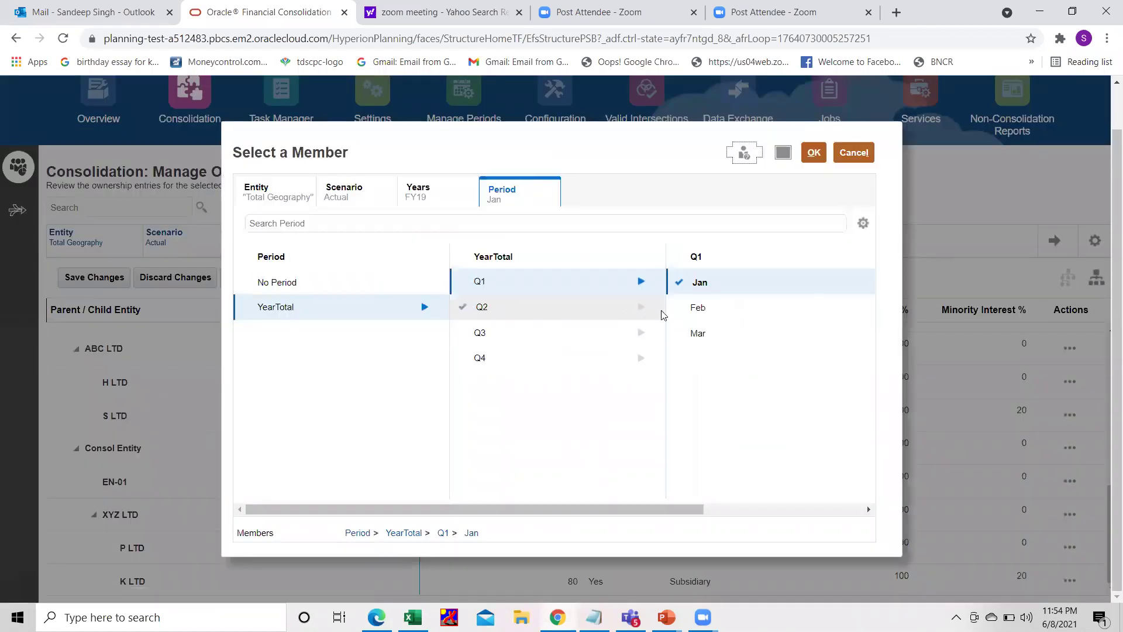
pyautogui.click(698, 307)
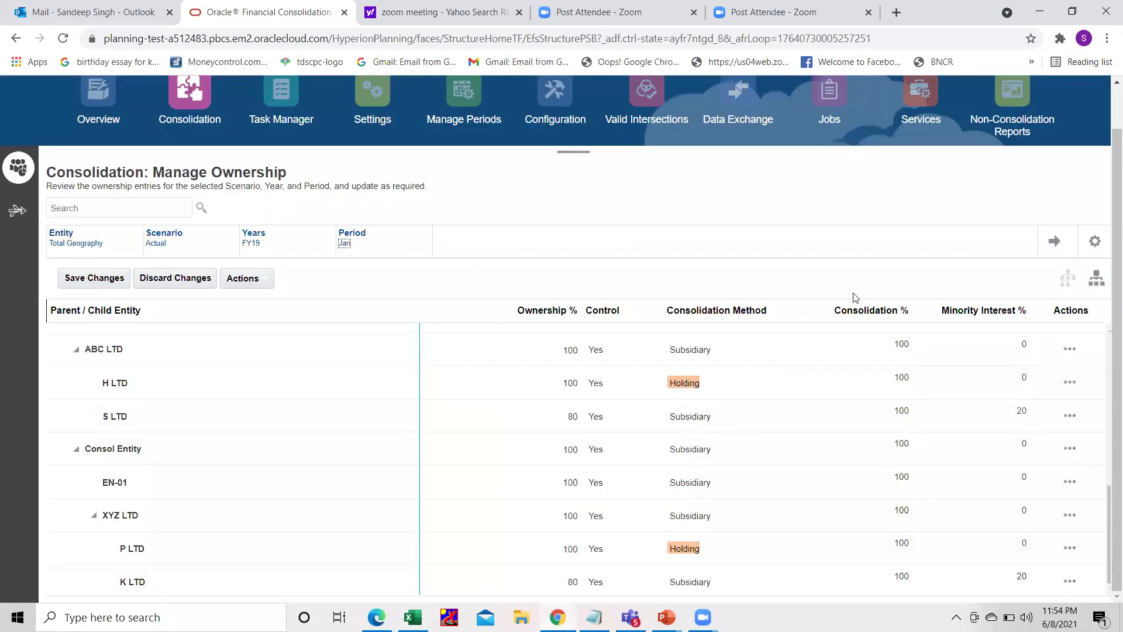
pyautogui.click(1052, 240)
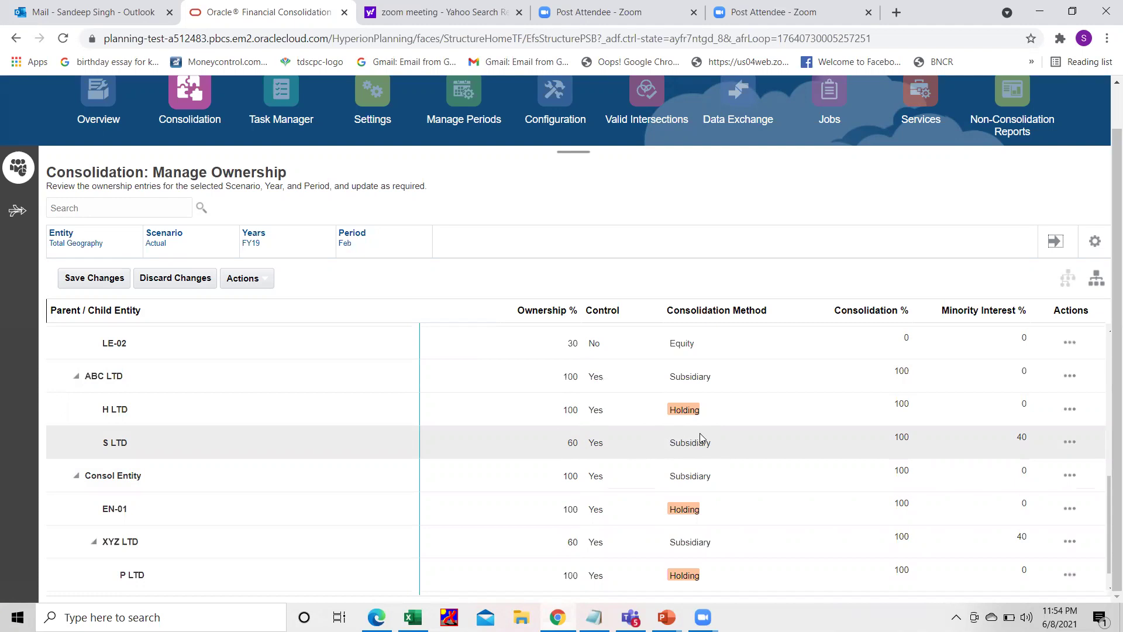
# - Switch back to the Excel workbook and review the property plant and equipment, deferred tax asset and consolidated goodwill cells in F-FEB 19
pyautogui.hotkey('alt', 'Tab')
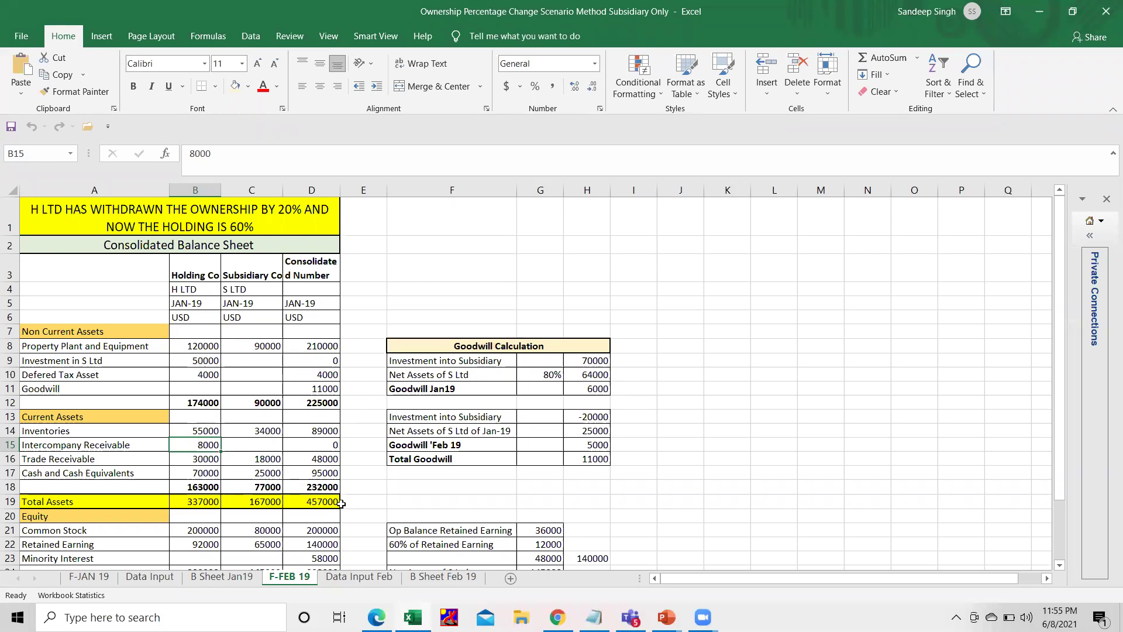
pyautogui.click(314, 345)
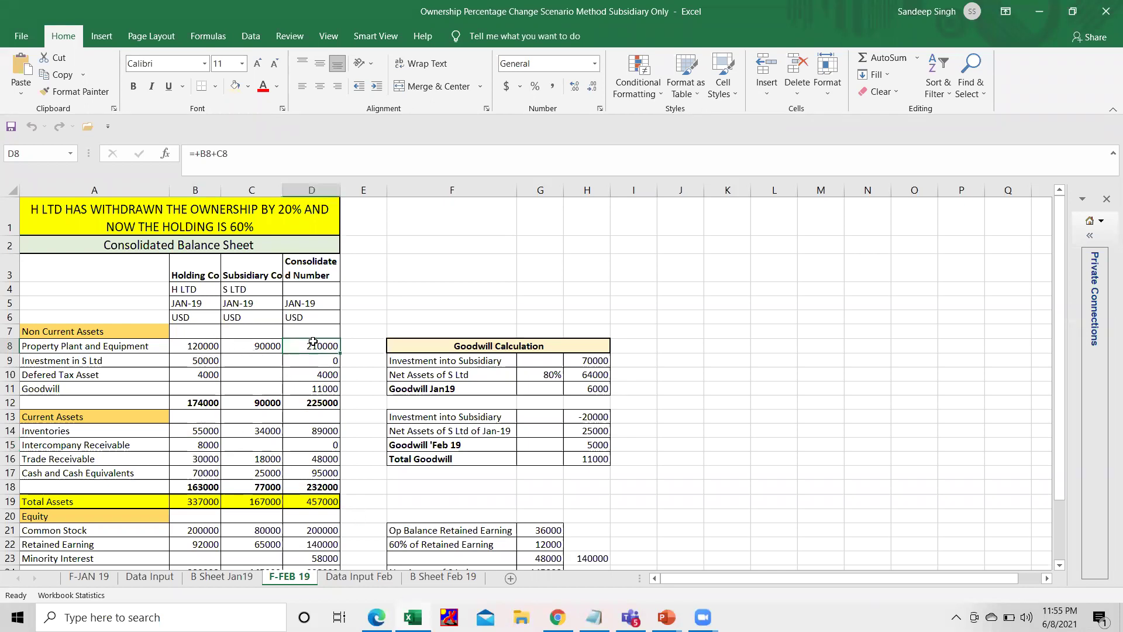
pyautogui.click(214, 375)
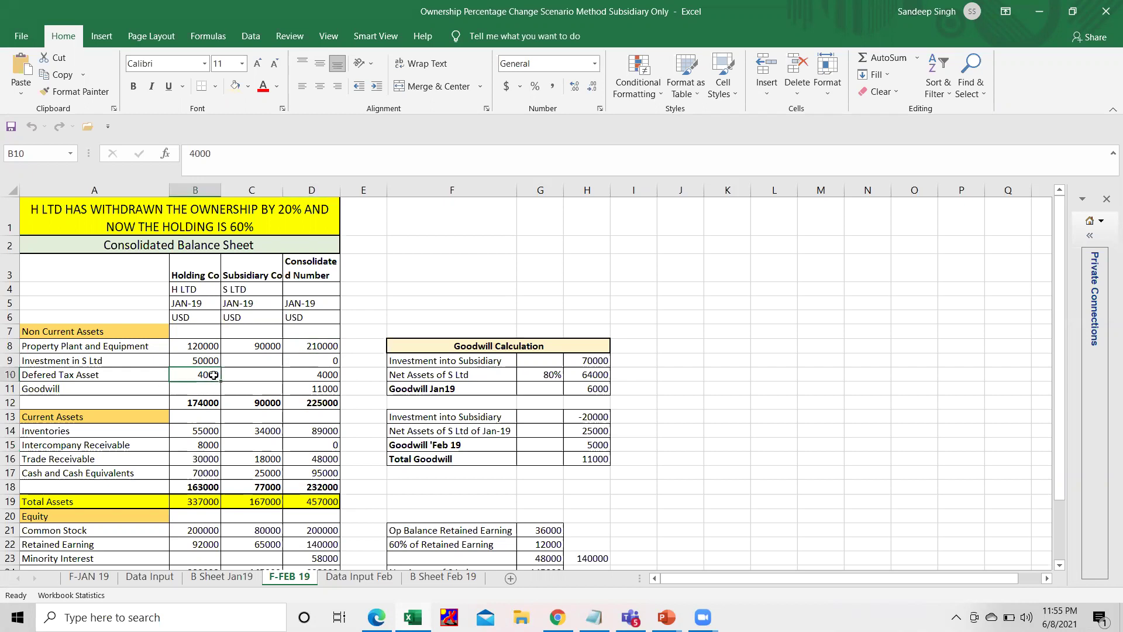
pyautogui.click(331, 389)
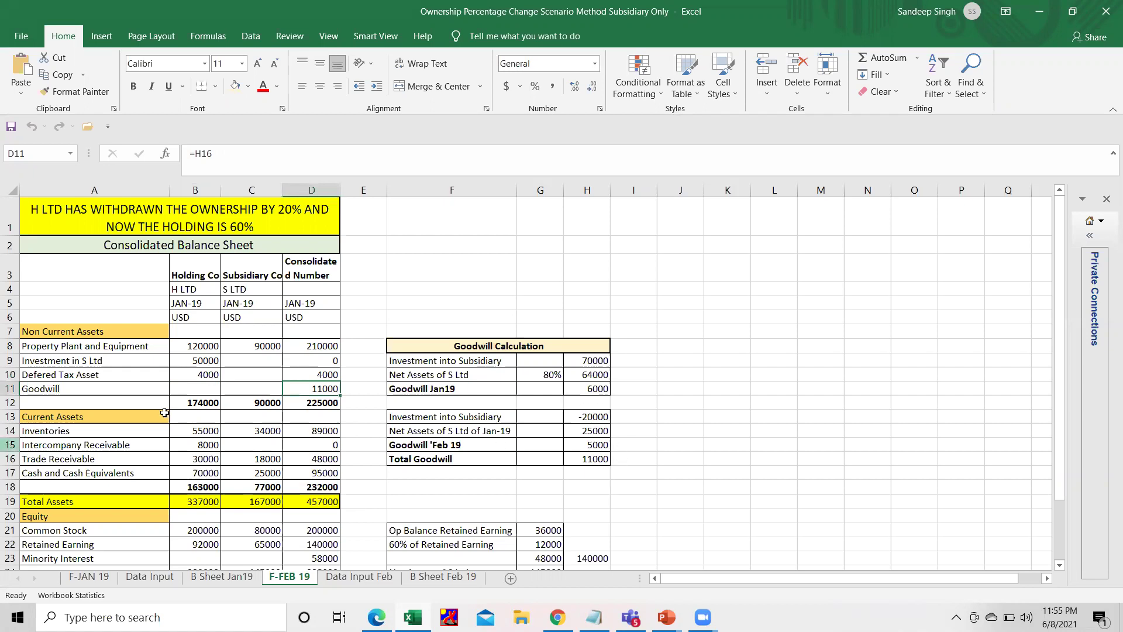
# - Examine the January goodwill formula, the reduced investment into the subsidiary and the 20% net assets formula in the Goodwill Calculation table
pyautogui.click(601, 390)
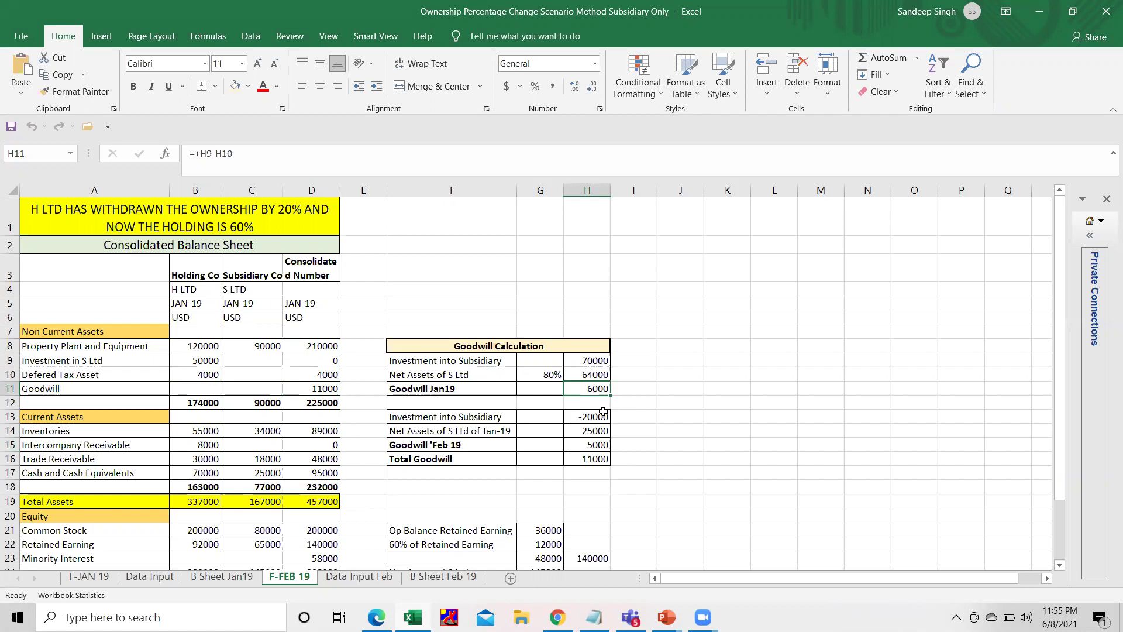
pyautogui.click(416, 420)
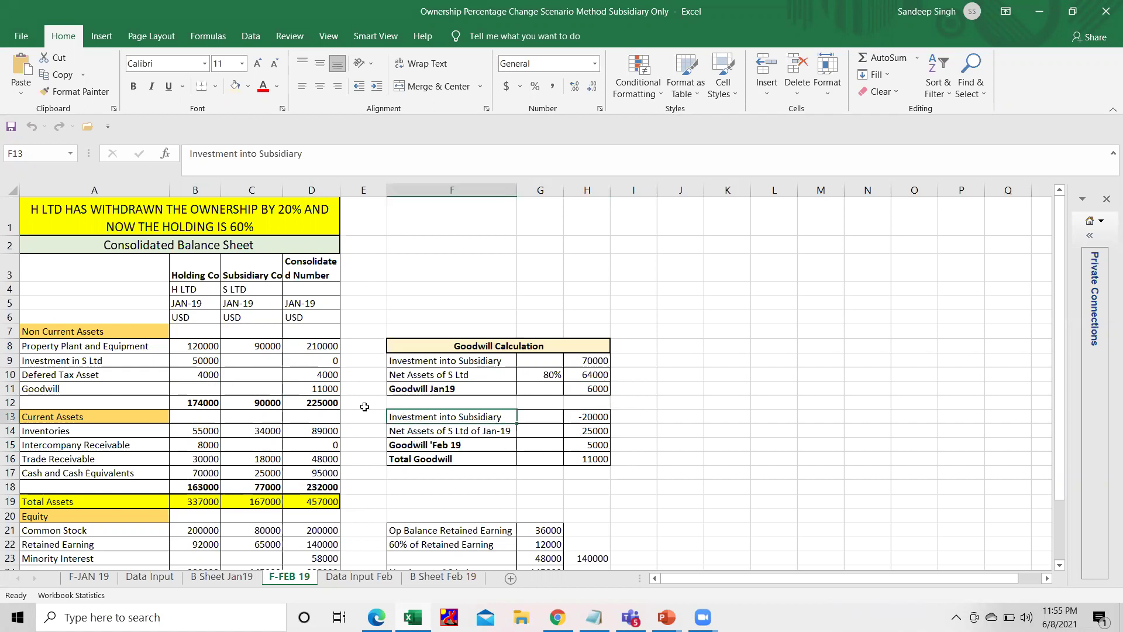
pyautogui.click(595, 416)
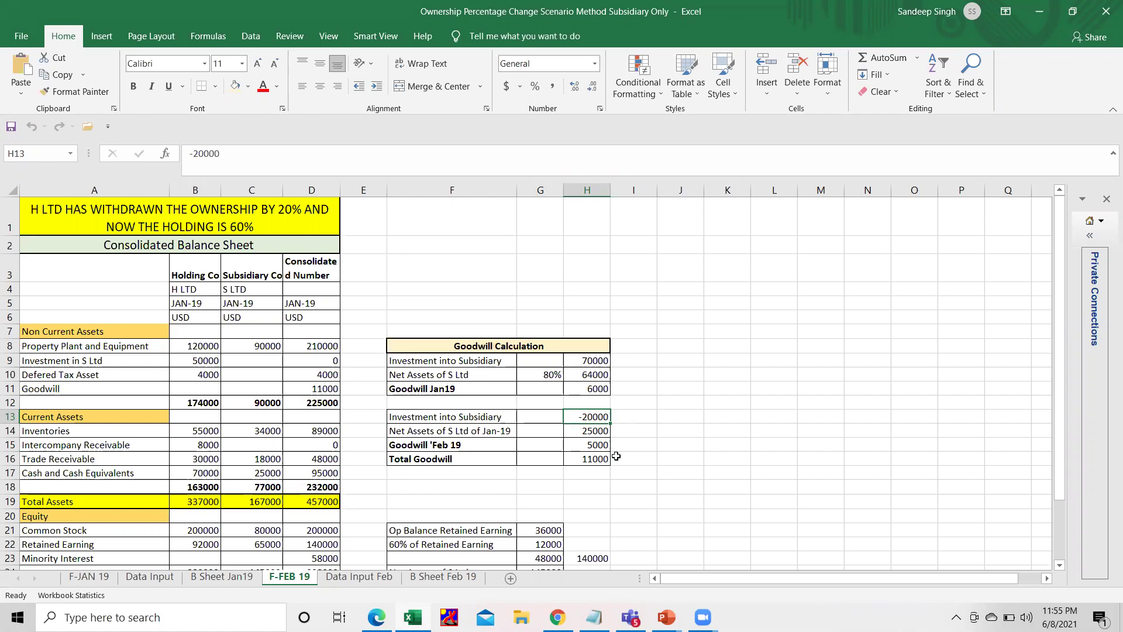
pyautogui.click(594, 434)
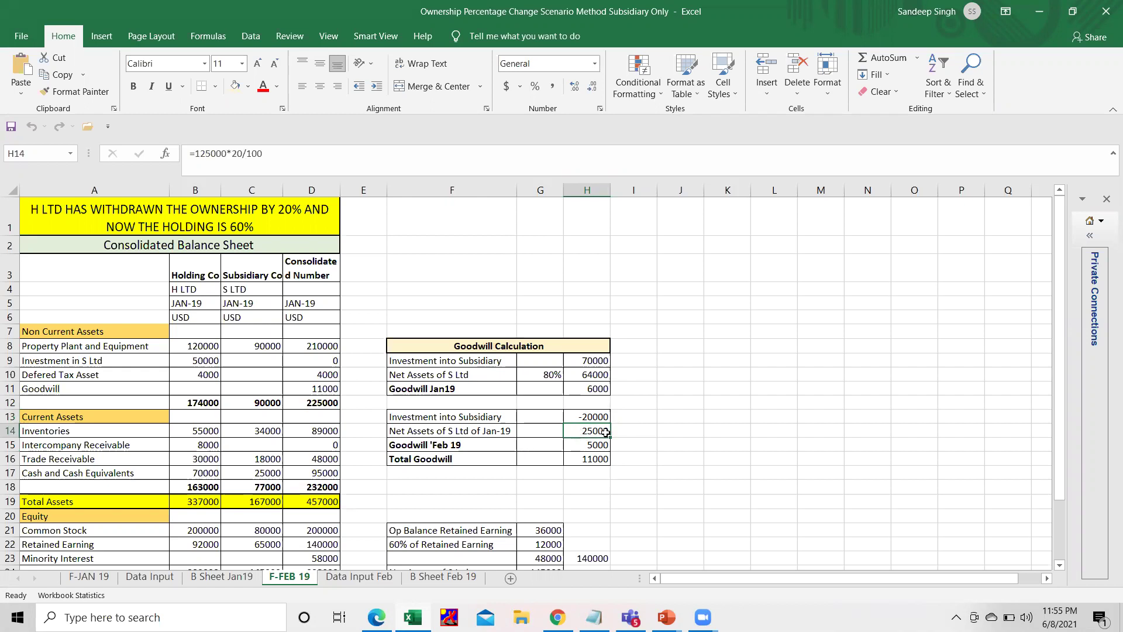
pyautogui.click(448, 431)
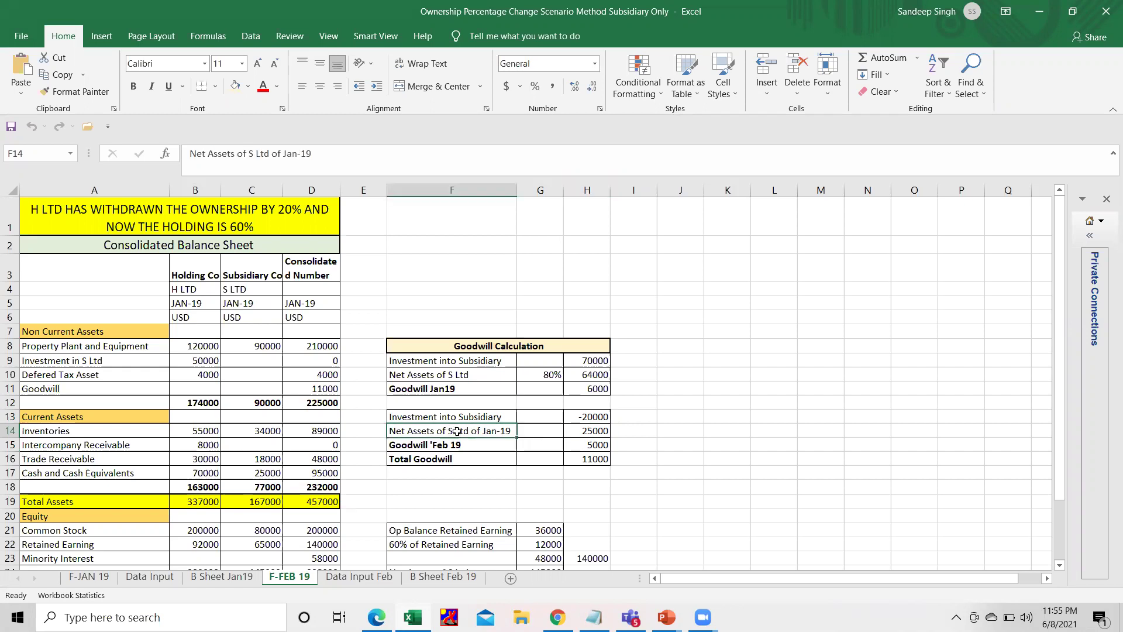
pyautogui.click(595, 430)
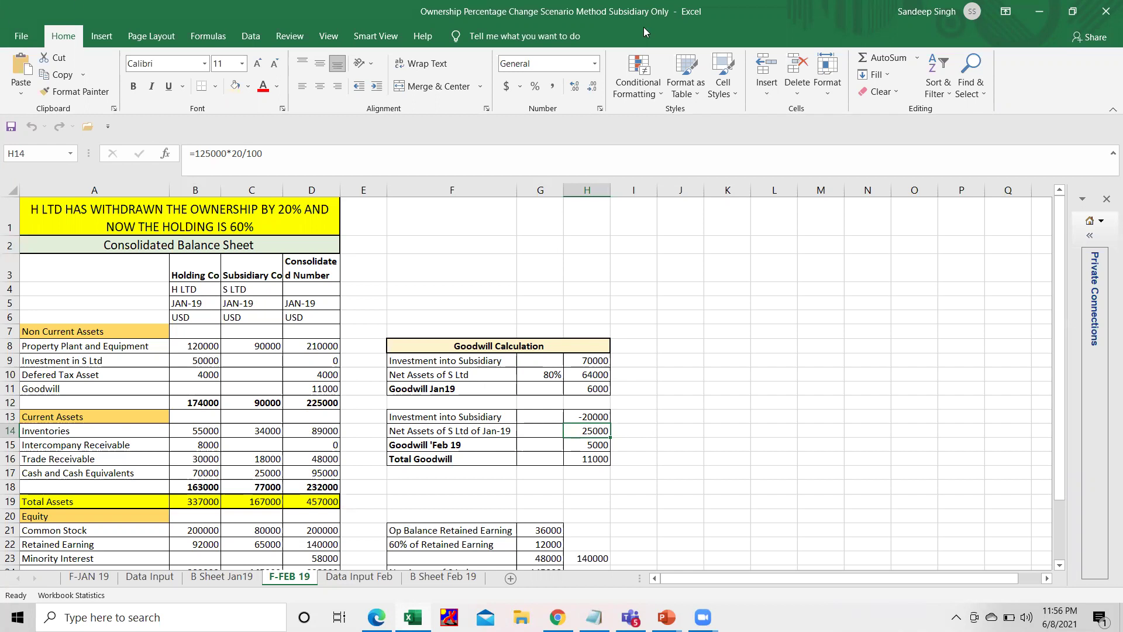
# - Trace the Feb 19 goodwill and total goodwill formulas through to the consolidated goodwill cell
pyautogui.press('Down')
pyautogui.press('Right')
pyautogui.click(588, 447)
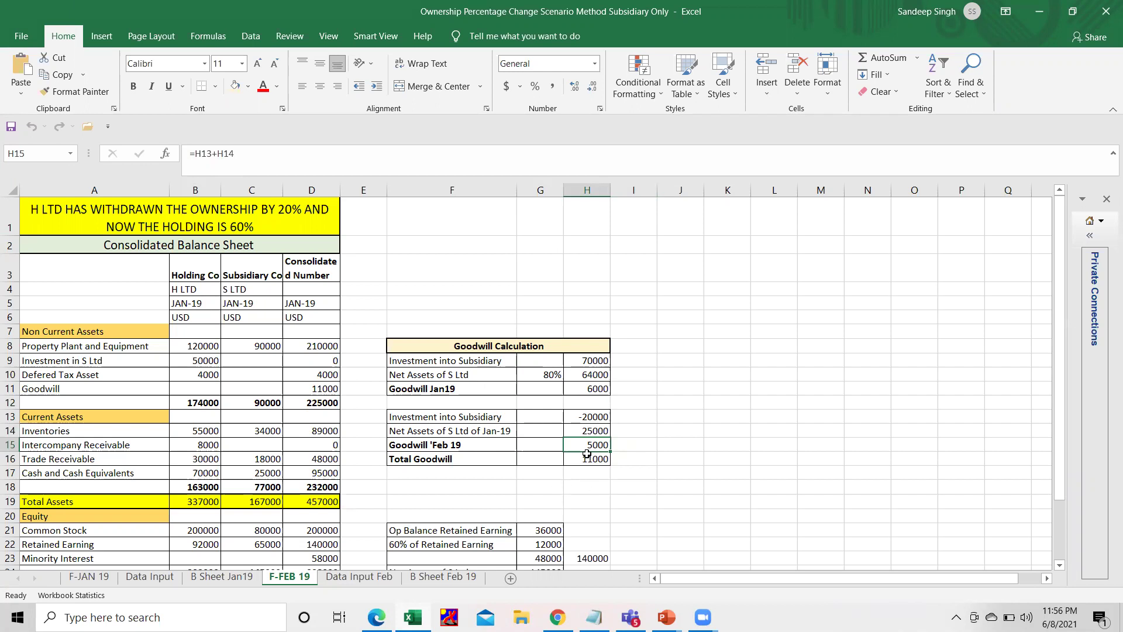
pyautogui.click(590, 390)
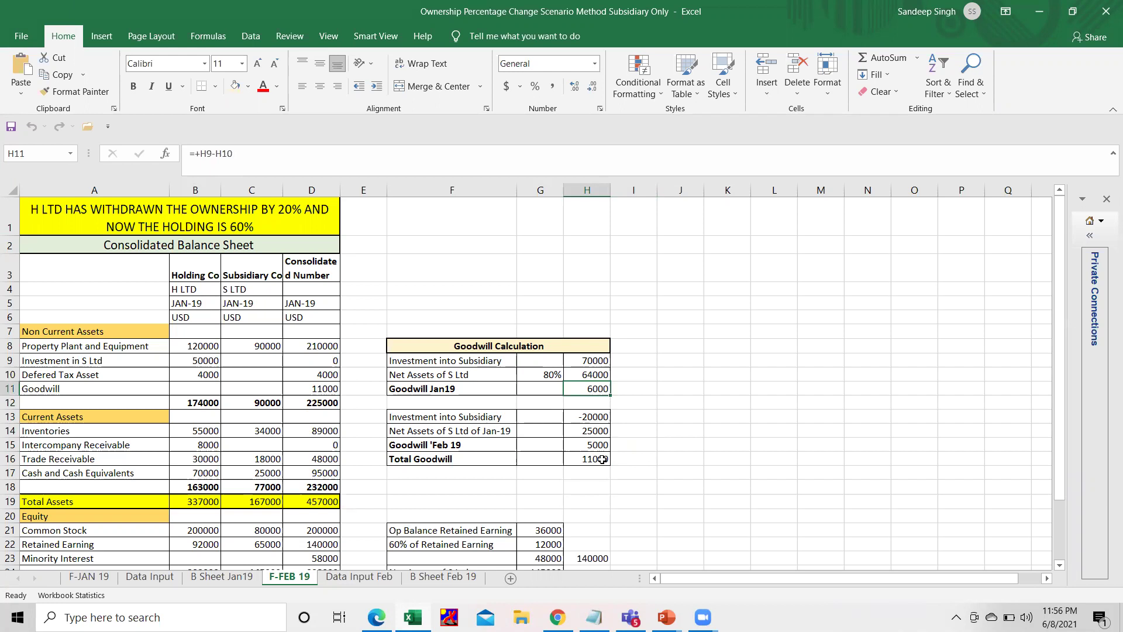
pyautogui.click(596, 458)
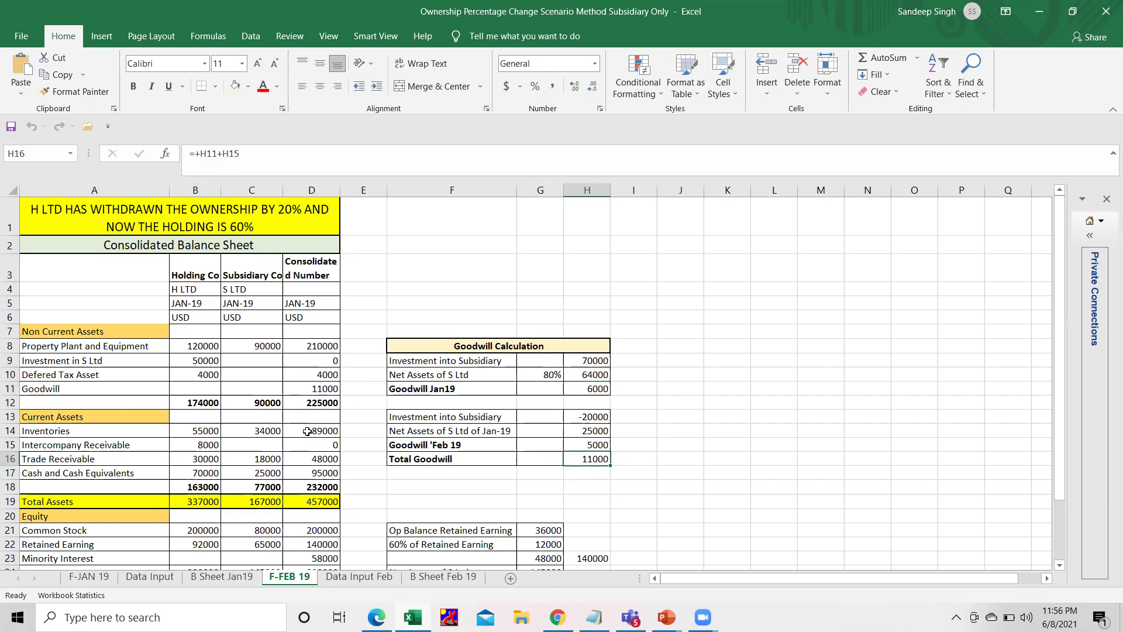
pyautogui.click(327, 390)
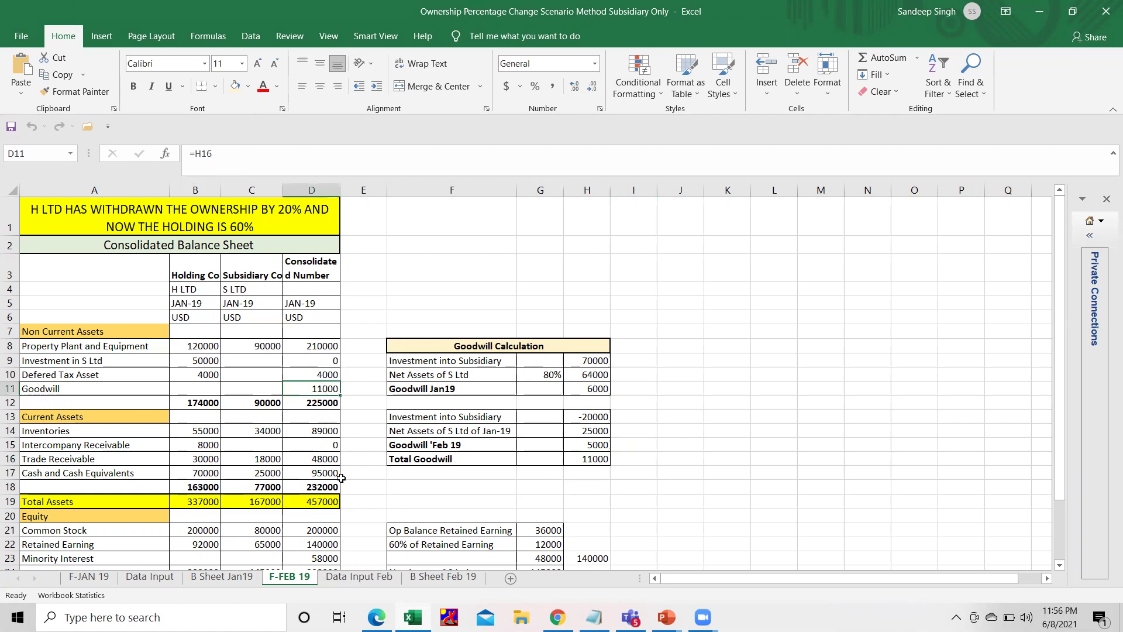
# - Review the opening retained earnings, the 60% retained earnings formula and their sum in the calculation beside the equity section
pyautogui.scroll(-2, 341, 478)
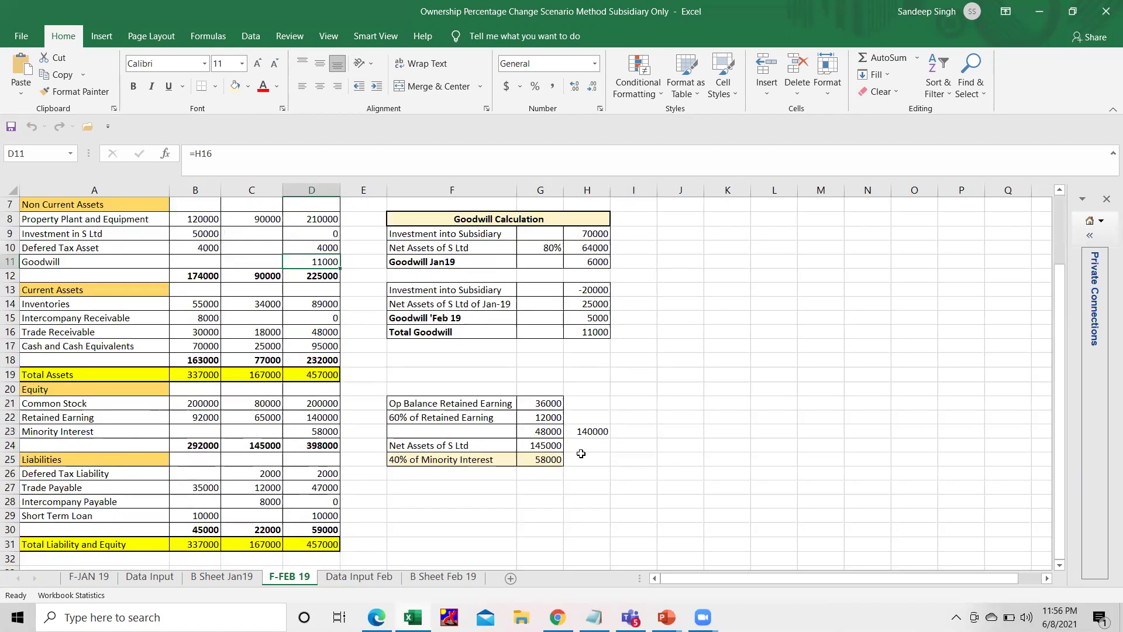
pyautogui.click(548, 401)
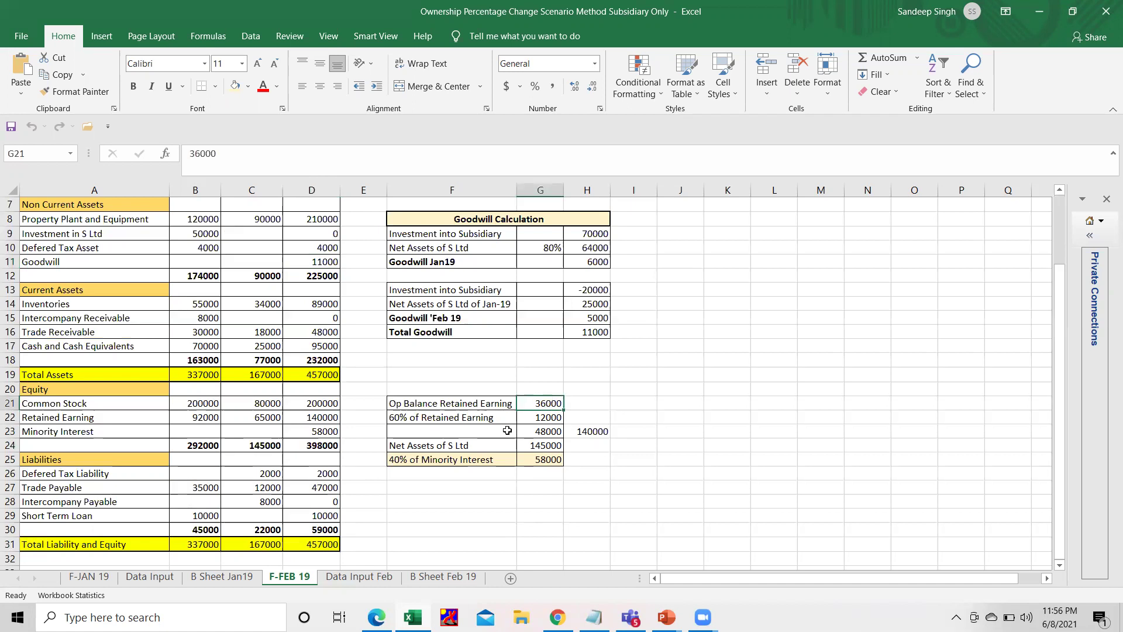
pyautogui.click(552, 417)
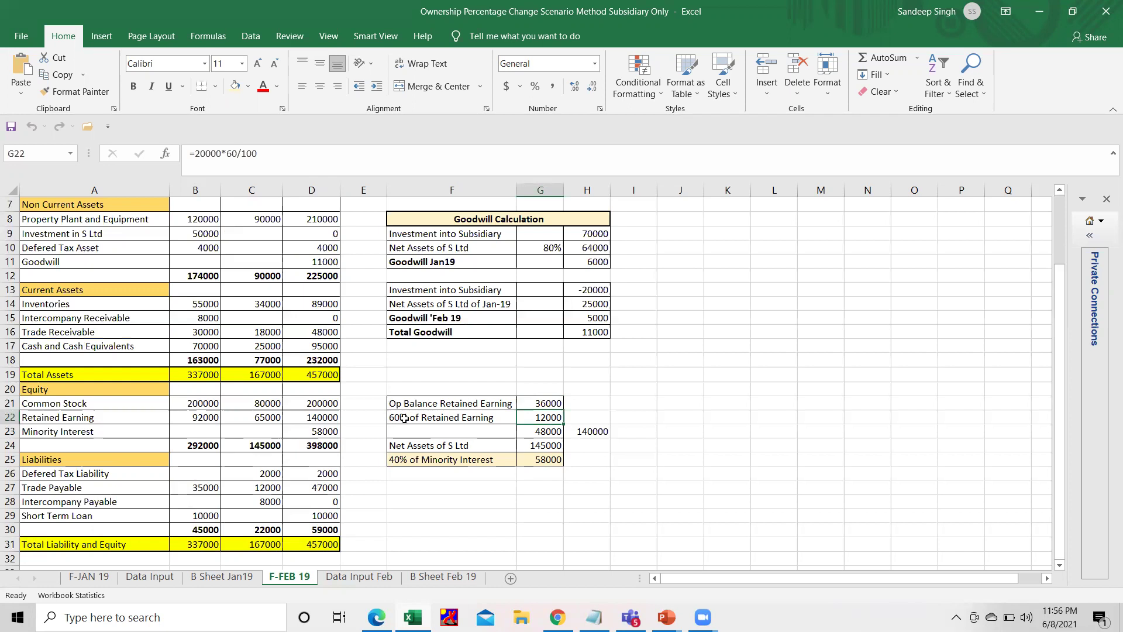
pyautogui.click(546, 430)
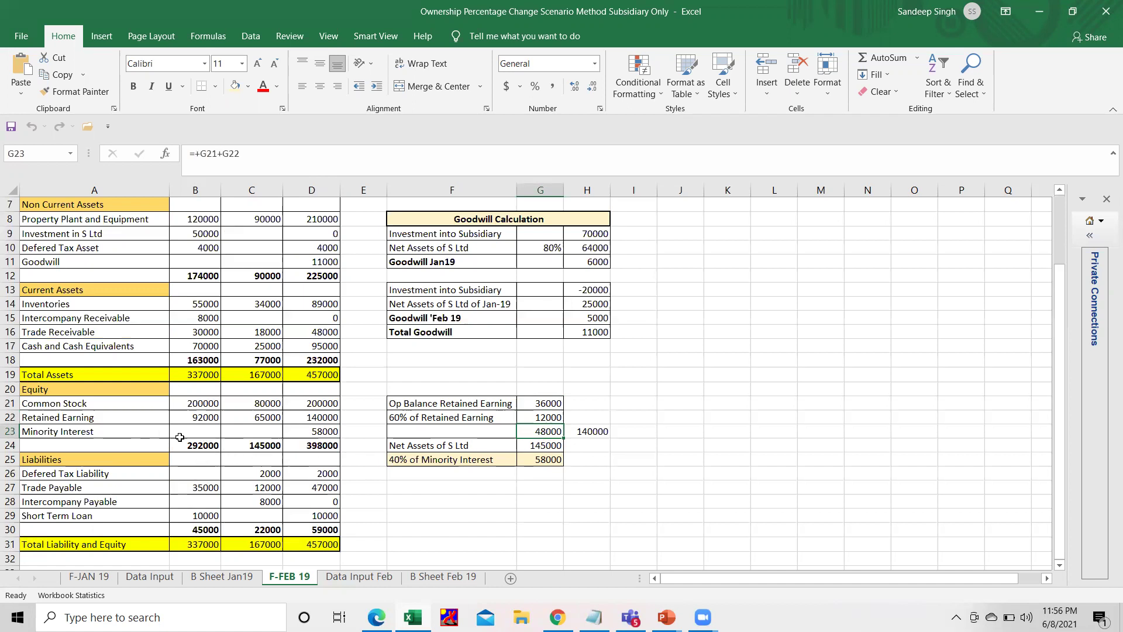
# - Trace the consolidated retained earnings formula in F-FEB 19 from H LTD's retained earnings and the share calculated for S LTD
pyautogui.click(197, 416)
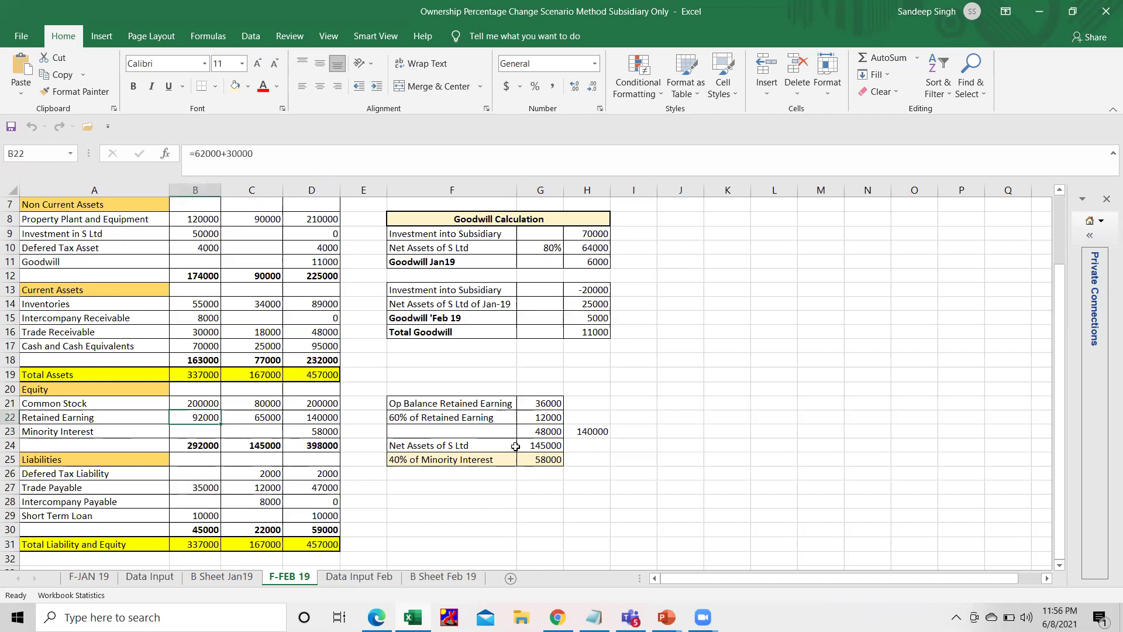
pyautogui.keyDown('ctrl'); pyautogui.click(535, 432); pyautogui.keyUp('ctrl')
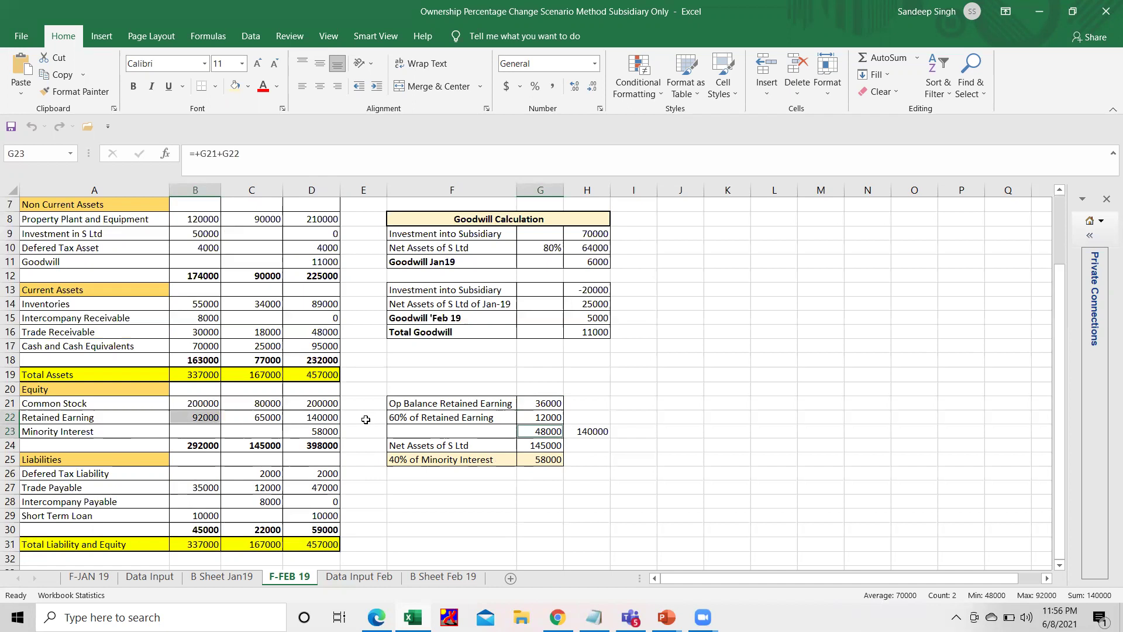
pyautogui.click(321, 419)
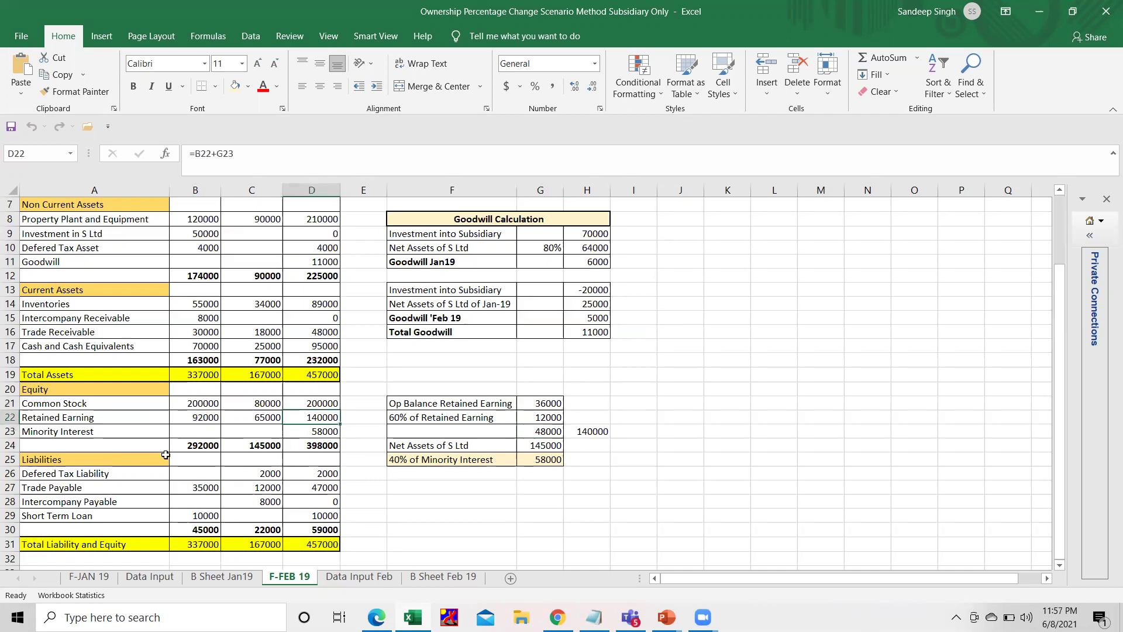
# - Examine the 40% minority interest formula and look over the whole consolidated balance sheet and goodwill calculation in F-FEB 19
pyautogui.click(479, 464)
pyautogui.click(549, 461)
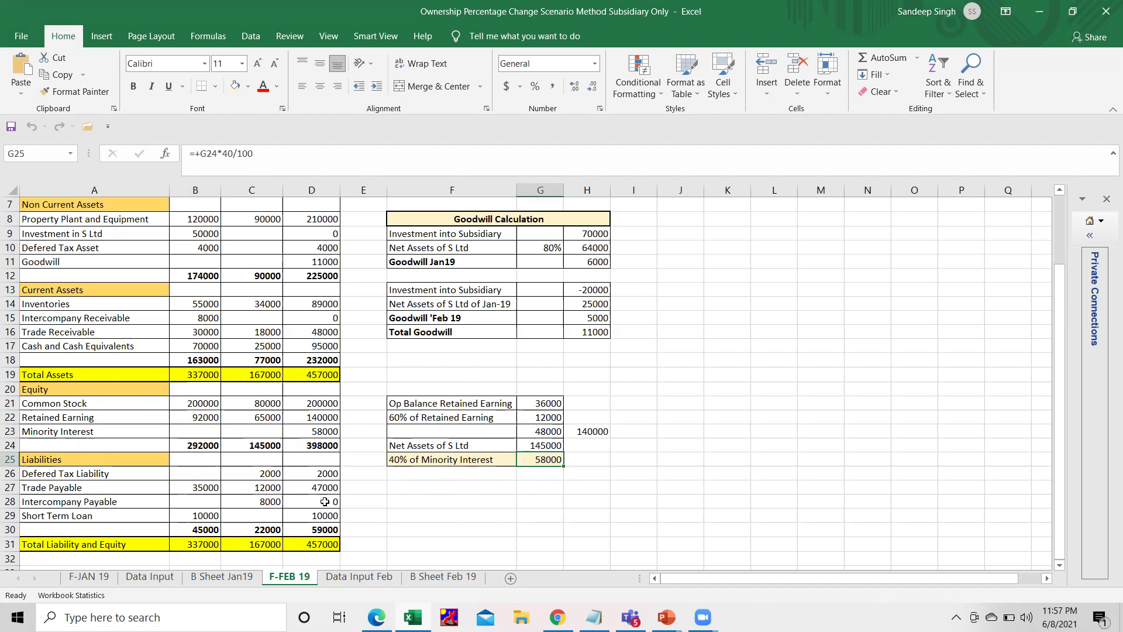
pyautogui.scroll(-1, 324, 501)
pyautogui.scroll(2, 323, 498)
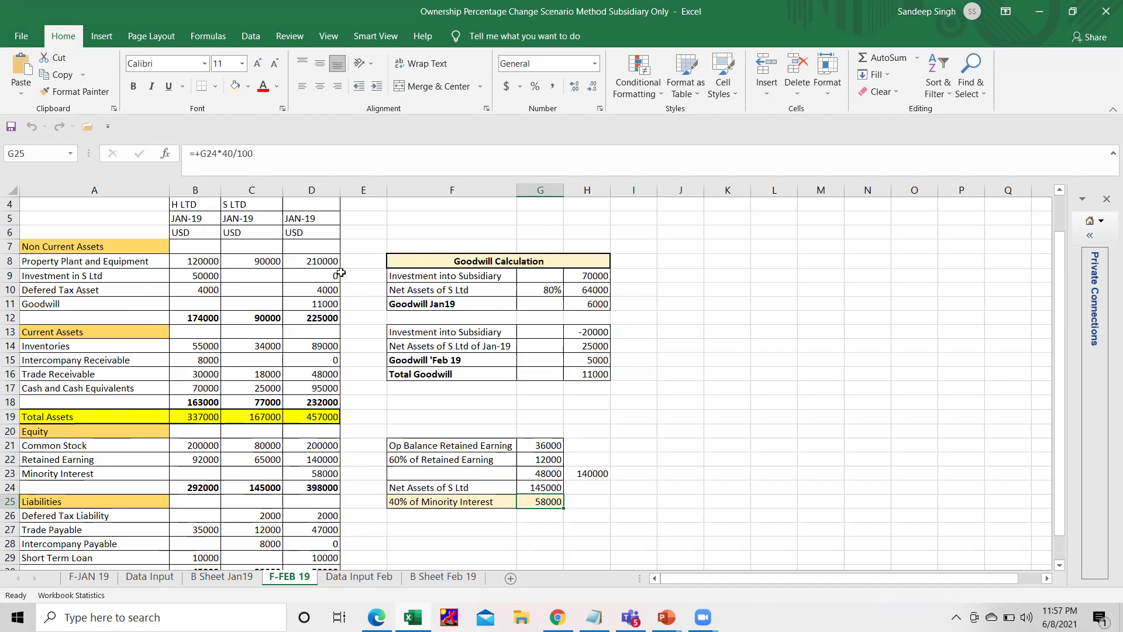
pyautogui.scroll(1, 297, 359)
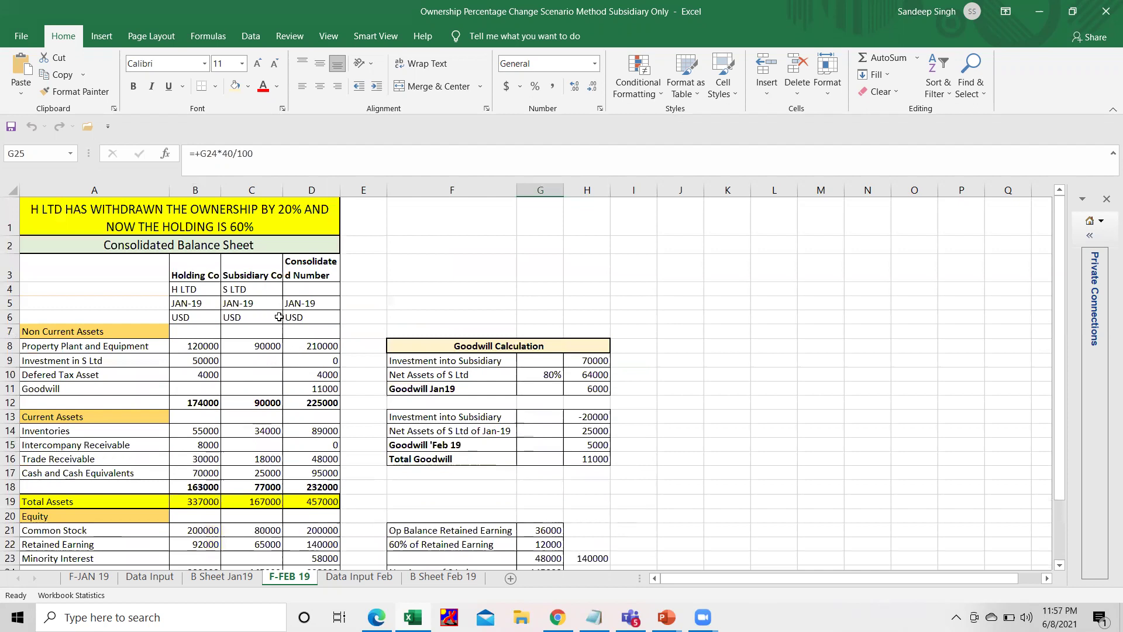
pyautogui.scroll(-1, 303, 307)
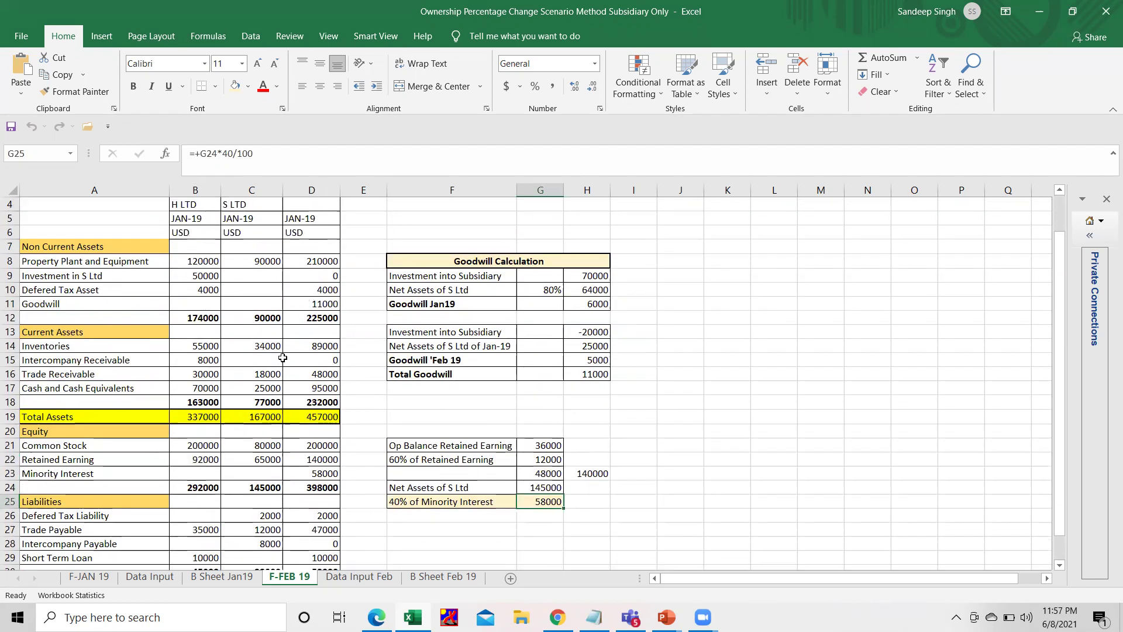
pyautogui.scroll(1, 283, 358)
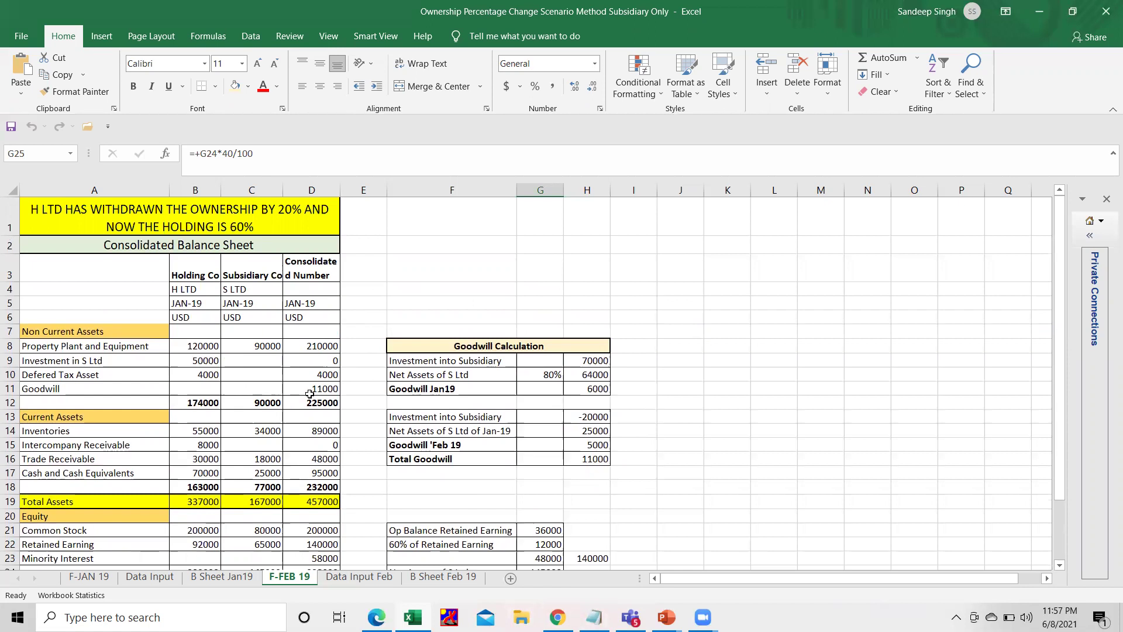
pyautogui.scroll(-1, 310, 398)
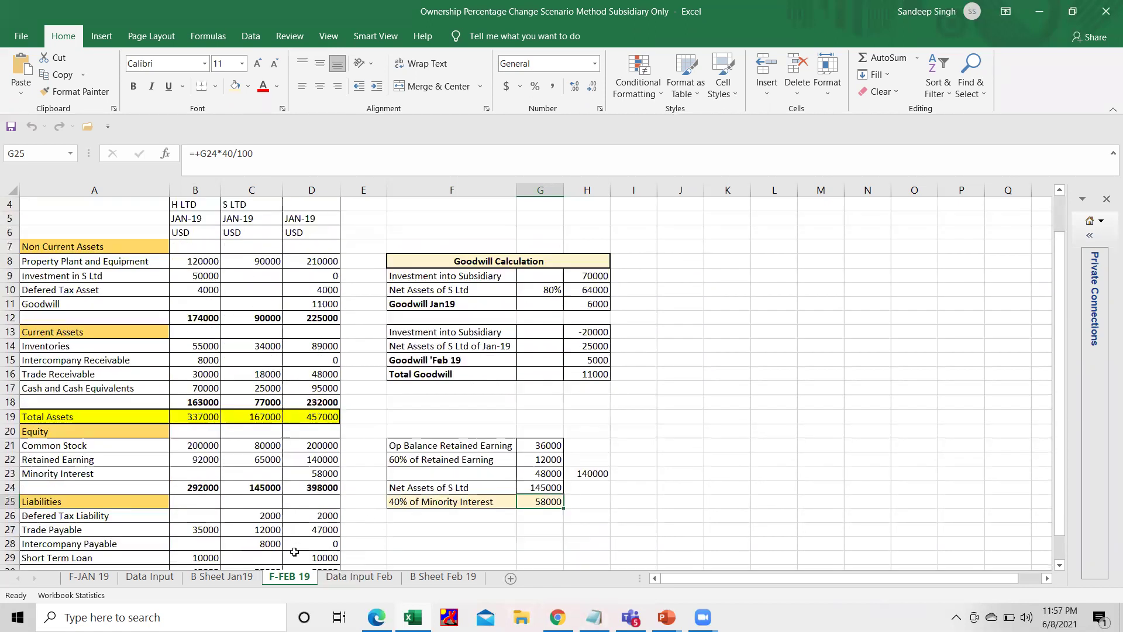
# - In the Data Input Feb sheet, inspect H LTD's Investment in Sub entry against S LTD ICP
pyautogui.click(359, 576)
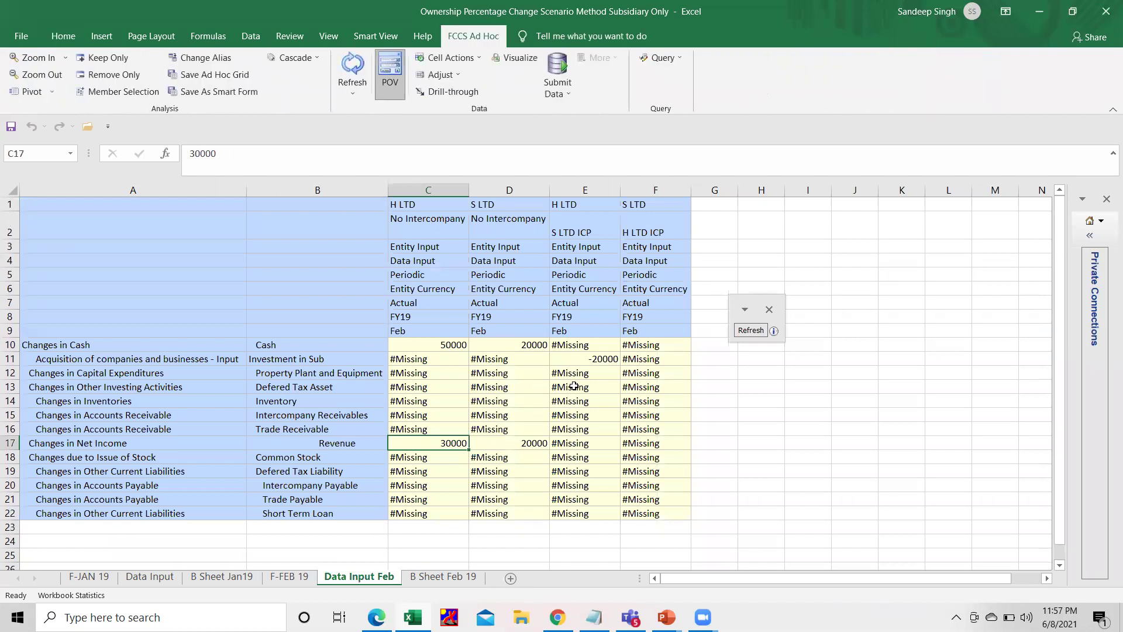
pyautogui.click(604, 358)
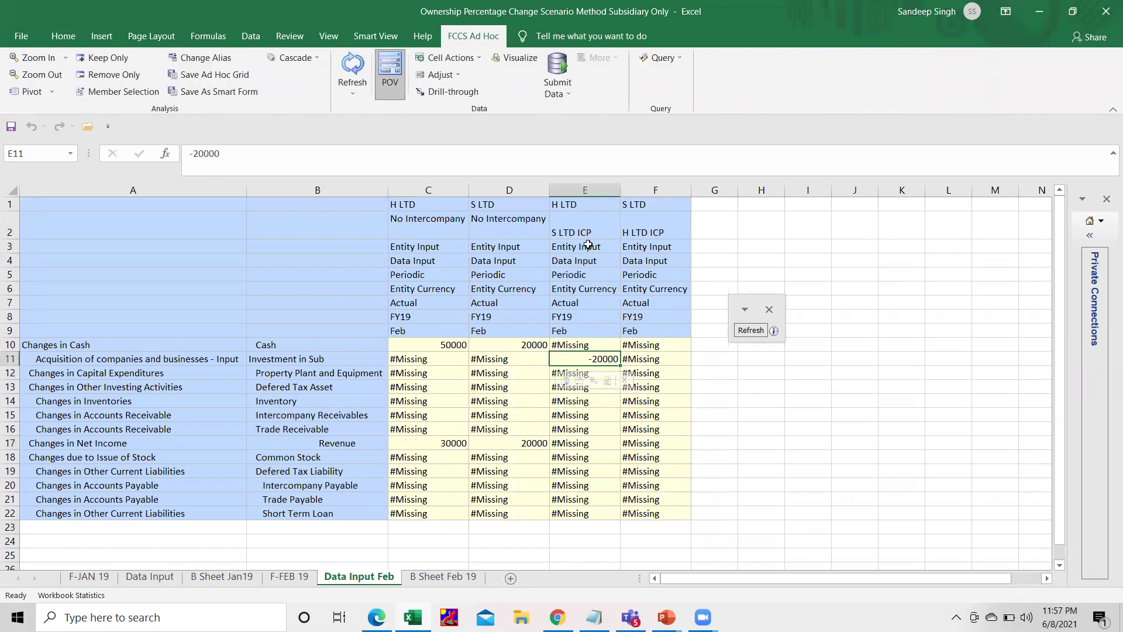
pyautogui.click(800, 446)
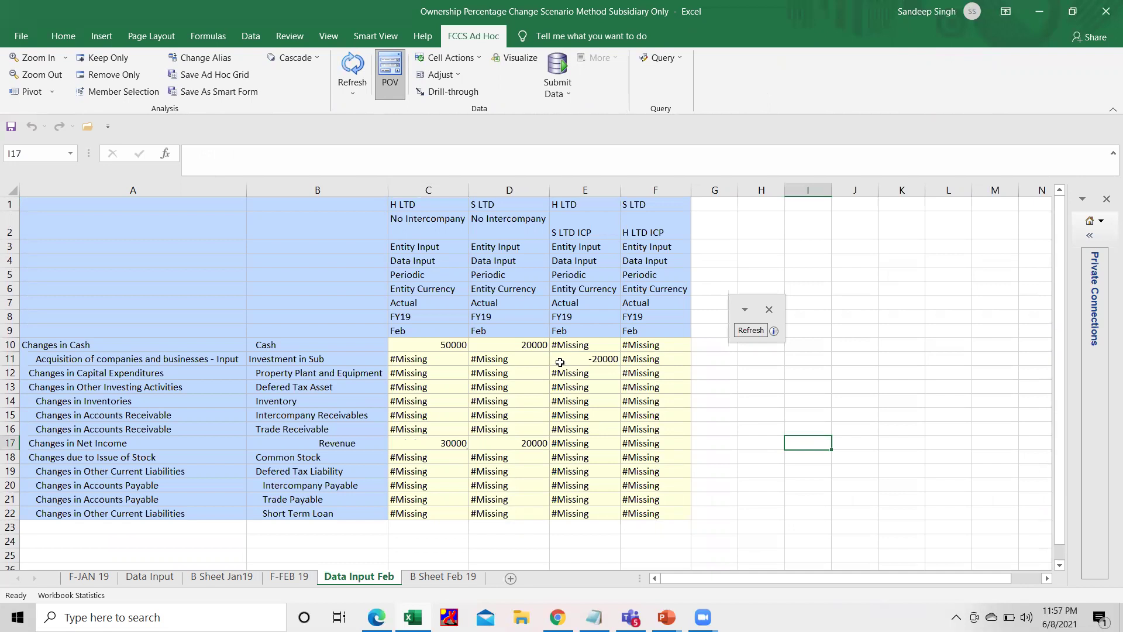
pyautogui.click(593, 355)
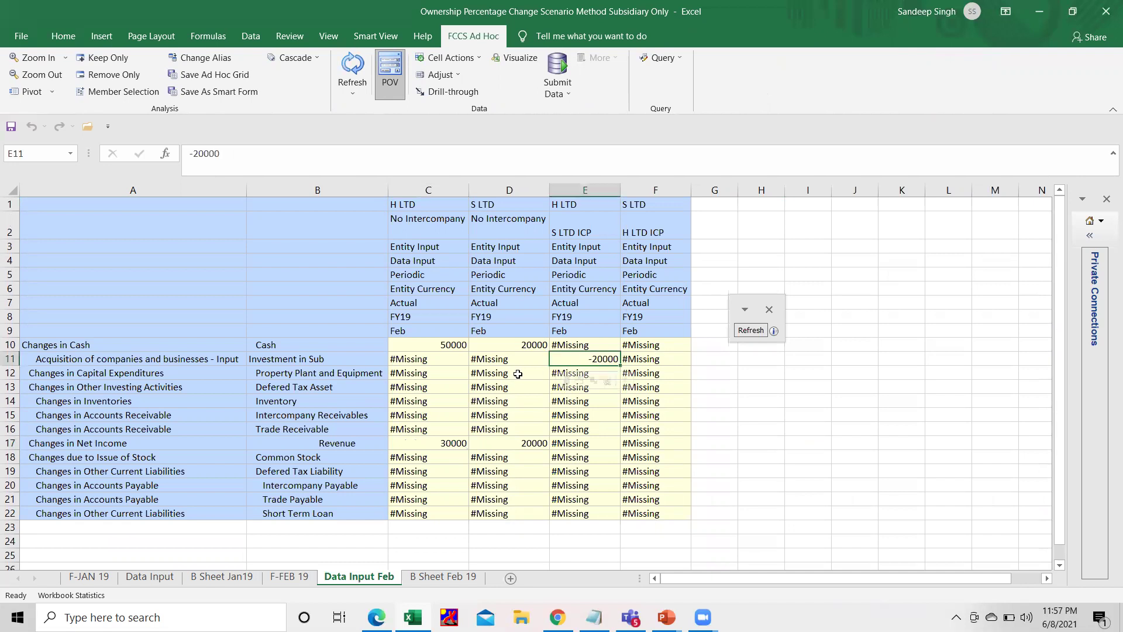
# - Compare the February Cash and Revenue entries of S LTD and H LTD in the data input grid
pyautogui.click(517, 345)
pyautogui.click(527, 438)
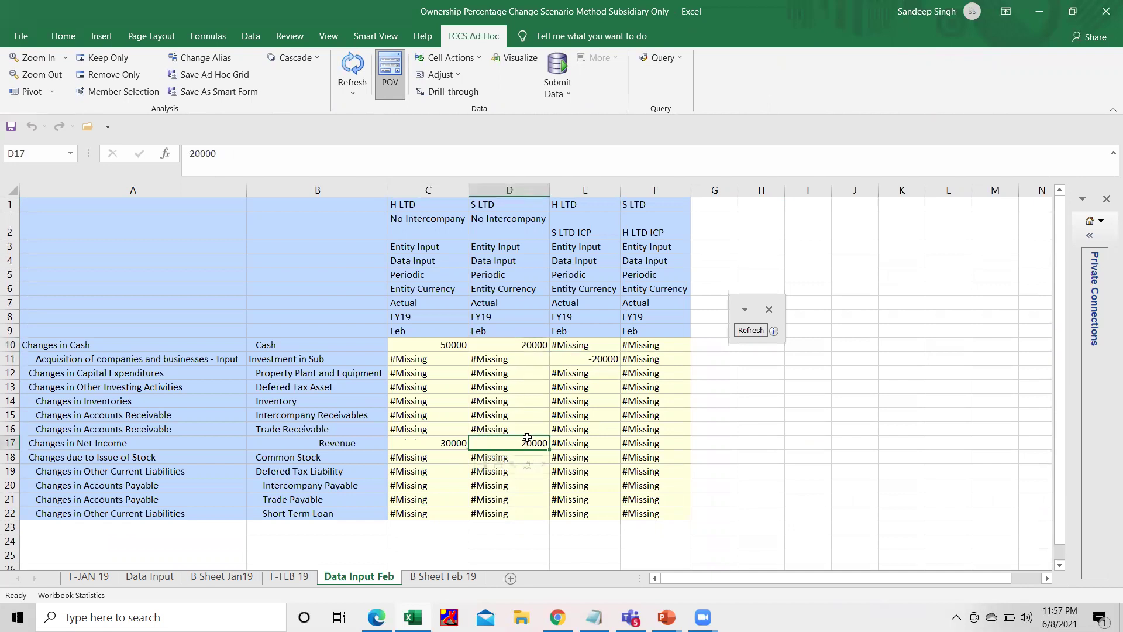
pyautogui.click(517, 341)
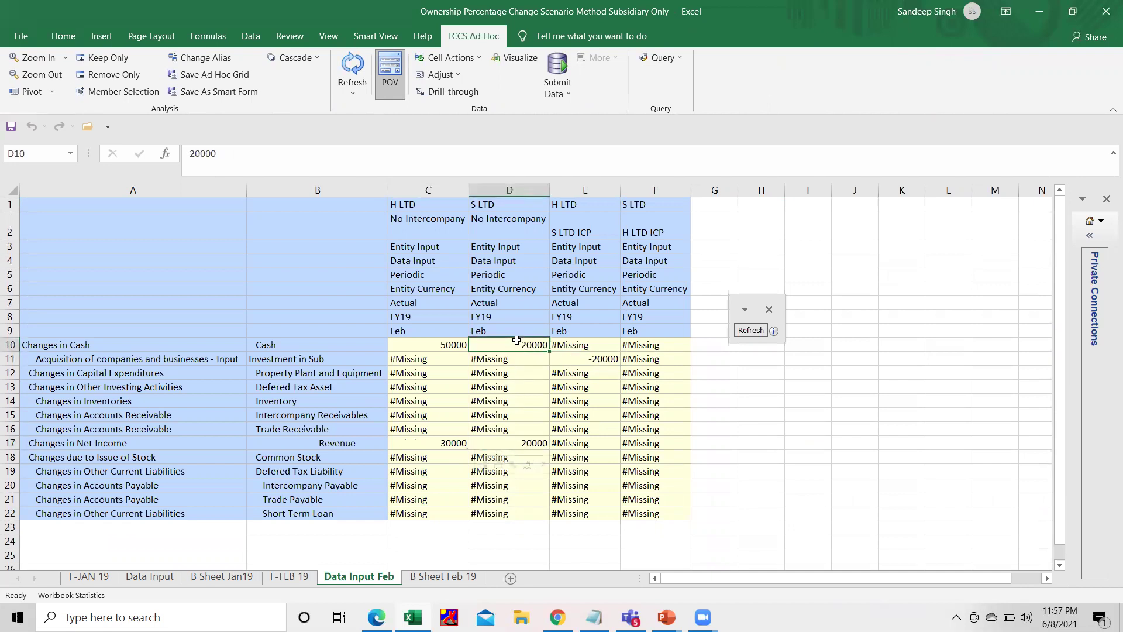
pyautogui.click(534, 442)
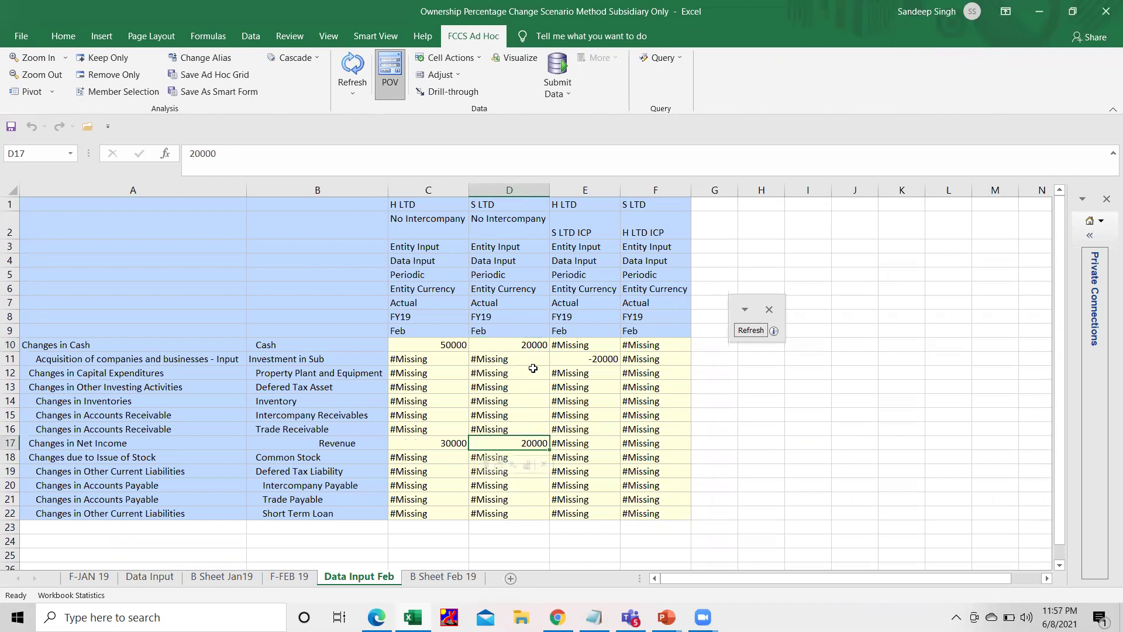
pyautogui.click(537, 346)
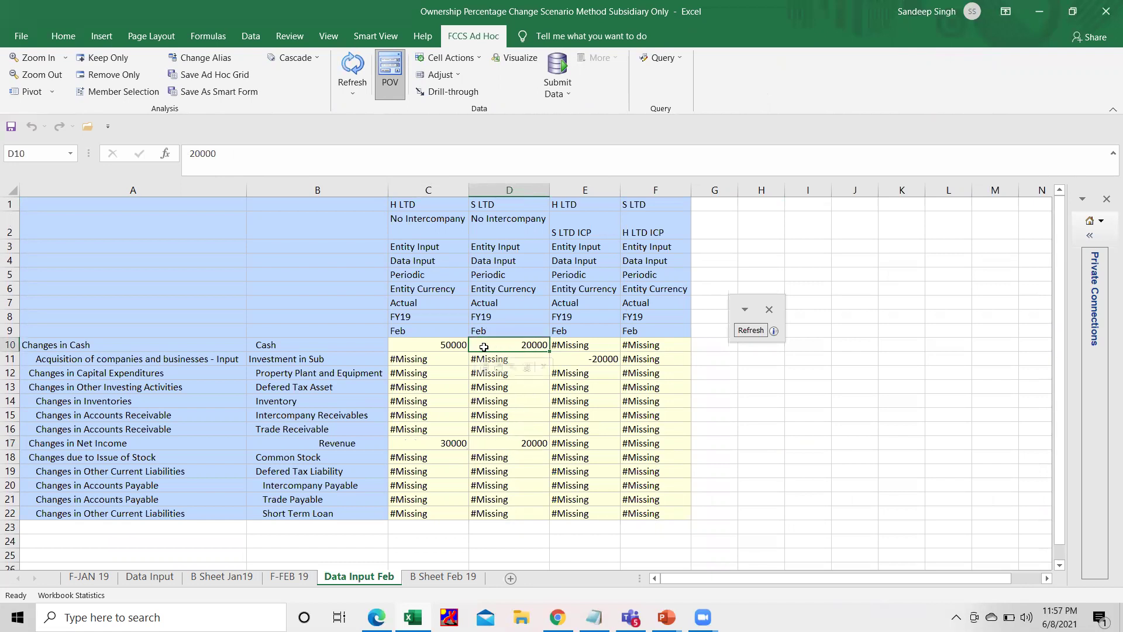
pyautogui.click(453, 348)
pyautogui.click(432, 445)
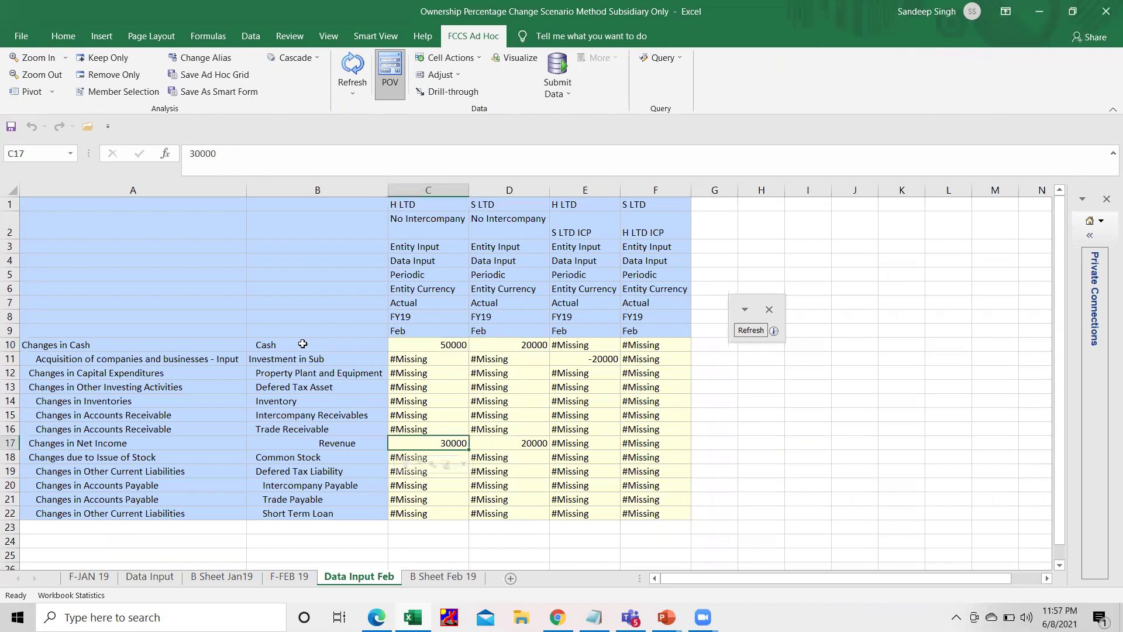
# - Compare ABC LTD's total assets and total liabilities and equity in B Sheet Feb 19 with the consolidated totals in F-FEB 19
pyautogui.click(431, 578)
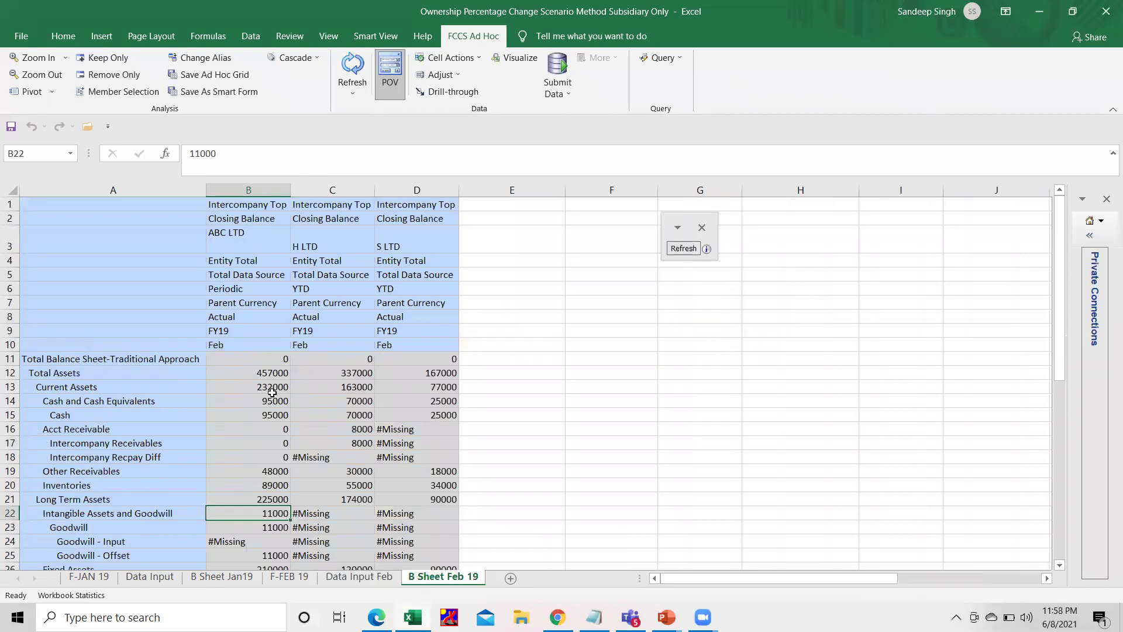
pyautogui.click(272, 370)
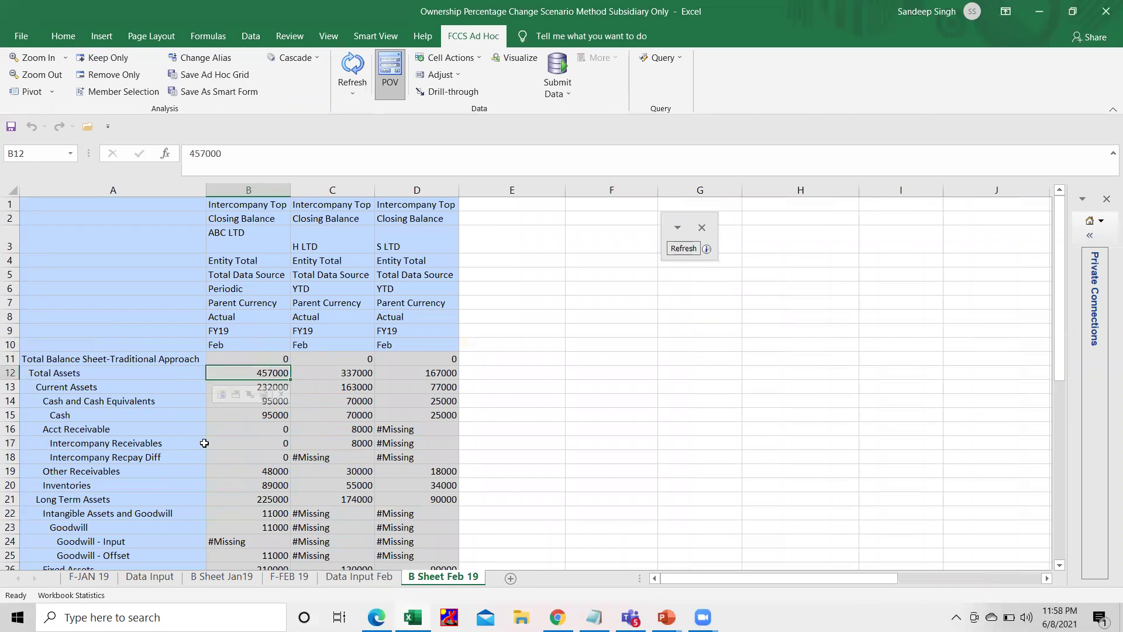
pyautogui.scroll(-2, 205, 443)
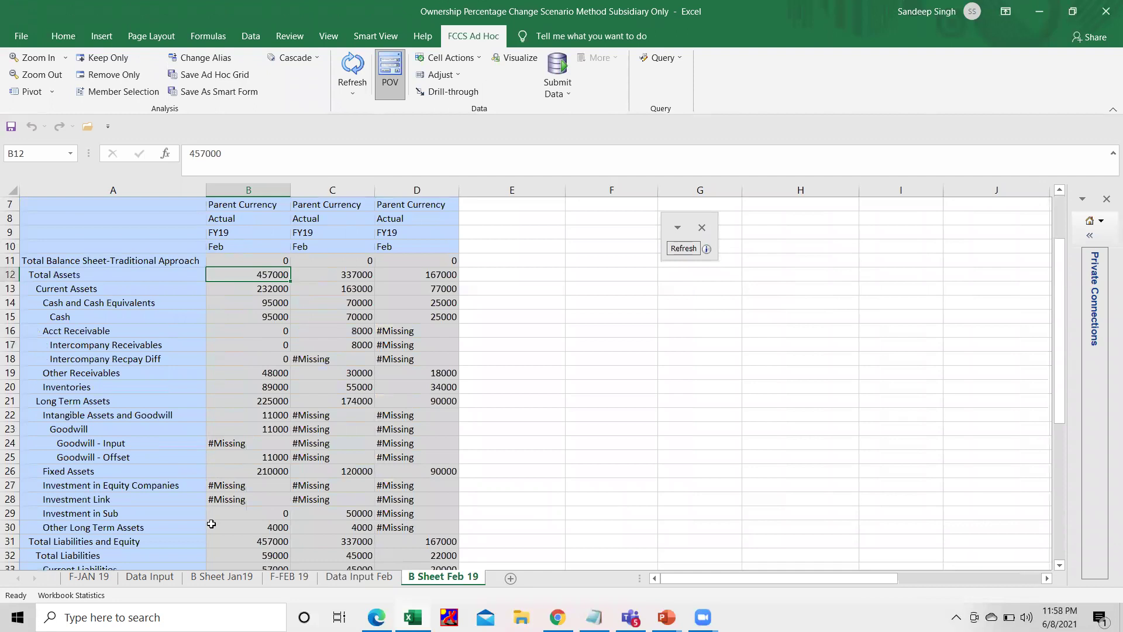
pyautogui.scroll(-2, 211, 531)
pyautogui.click(269, 459)
pyautogui.click(289, 577)
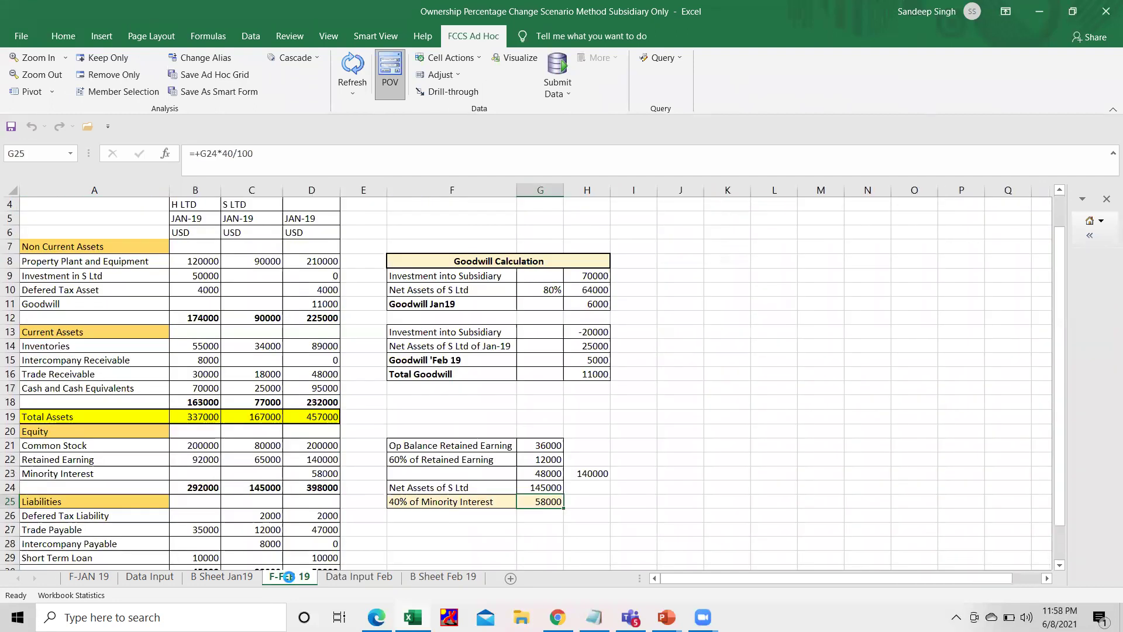
pyautogui.click(319, 417)
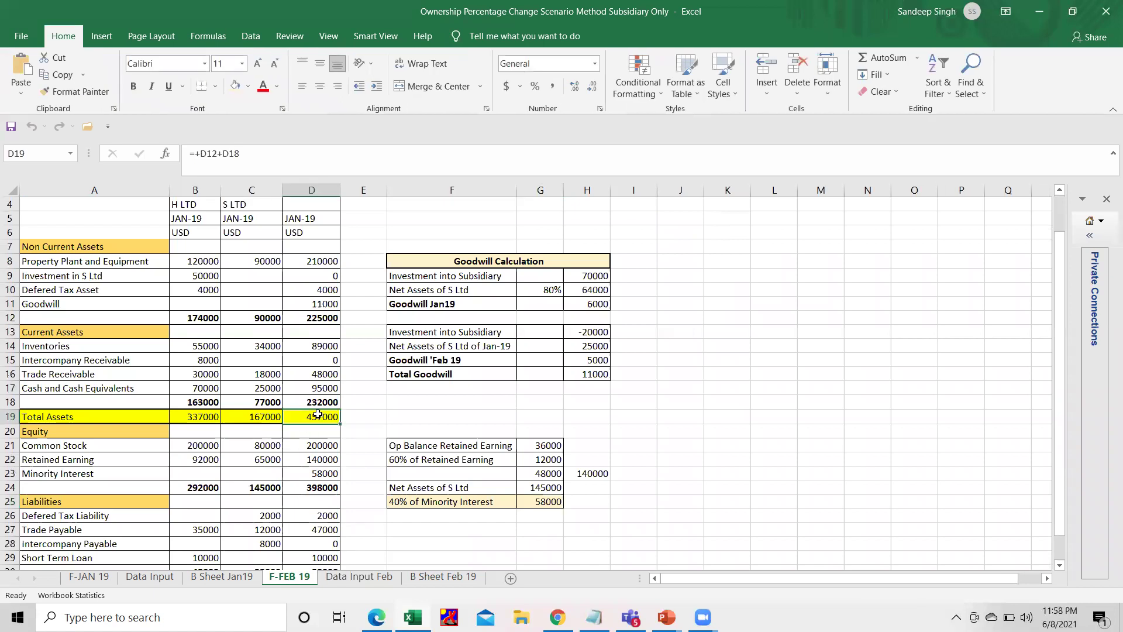
pyautogui.scroll(-2, 319, 443)
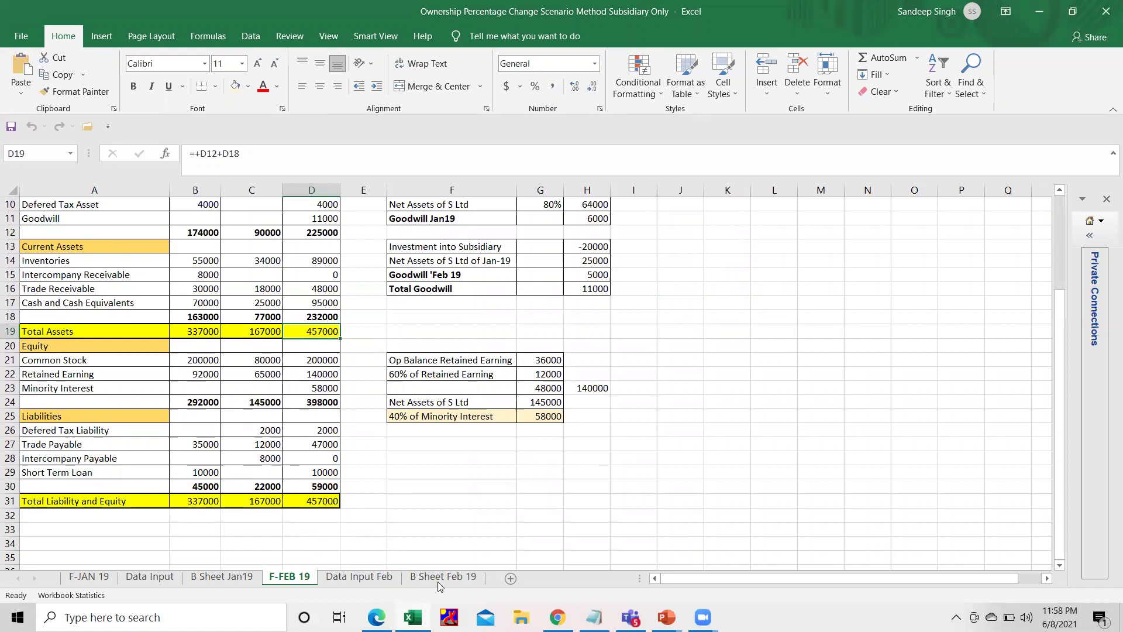
# - Review ABC LTD's goodwill and minority interest in B Sheet Feb 19, checking minority interest against the consolidated figure in F-FEB 19
pyautogui.click(441, 578)
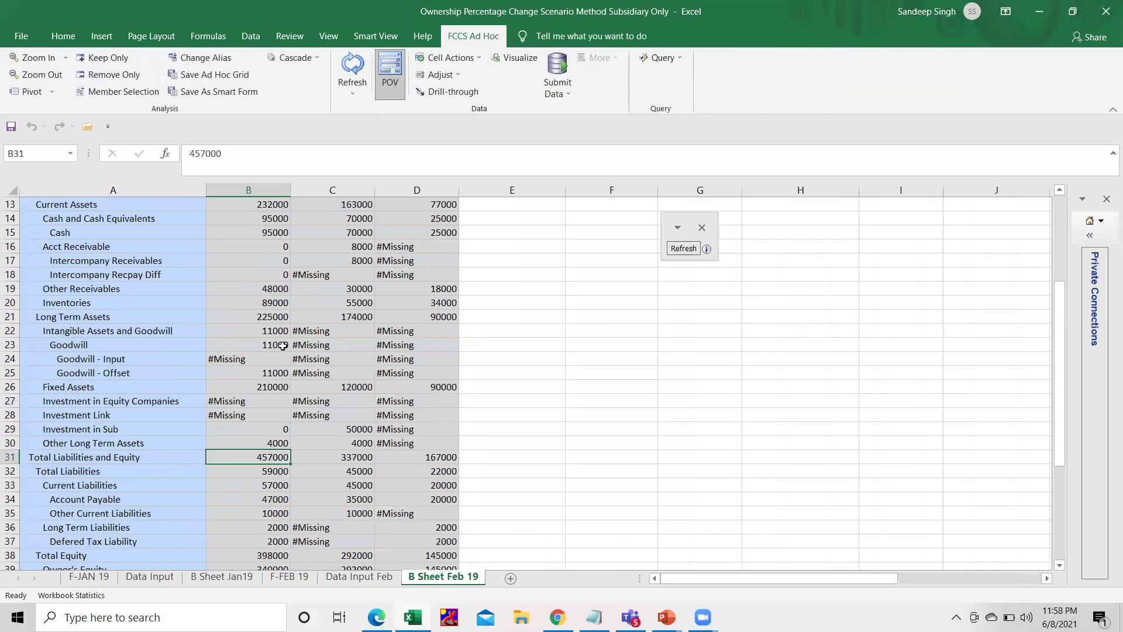
pyautogui.click(261, 330)
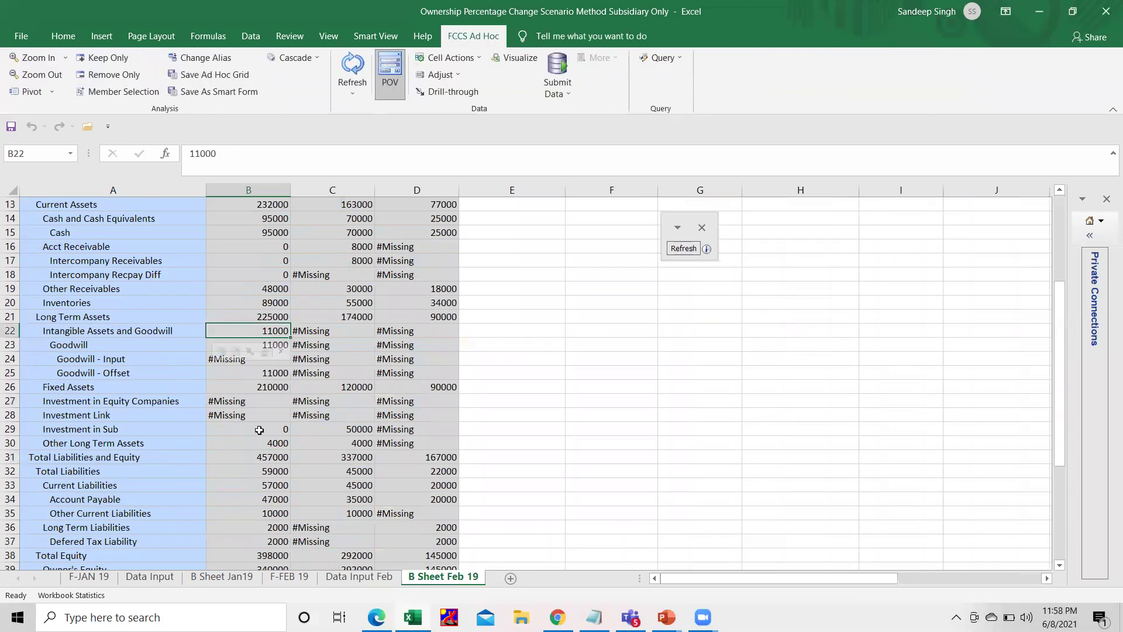
pyautogui.scroll(-4, 300, 536)
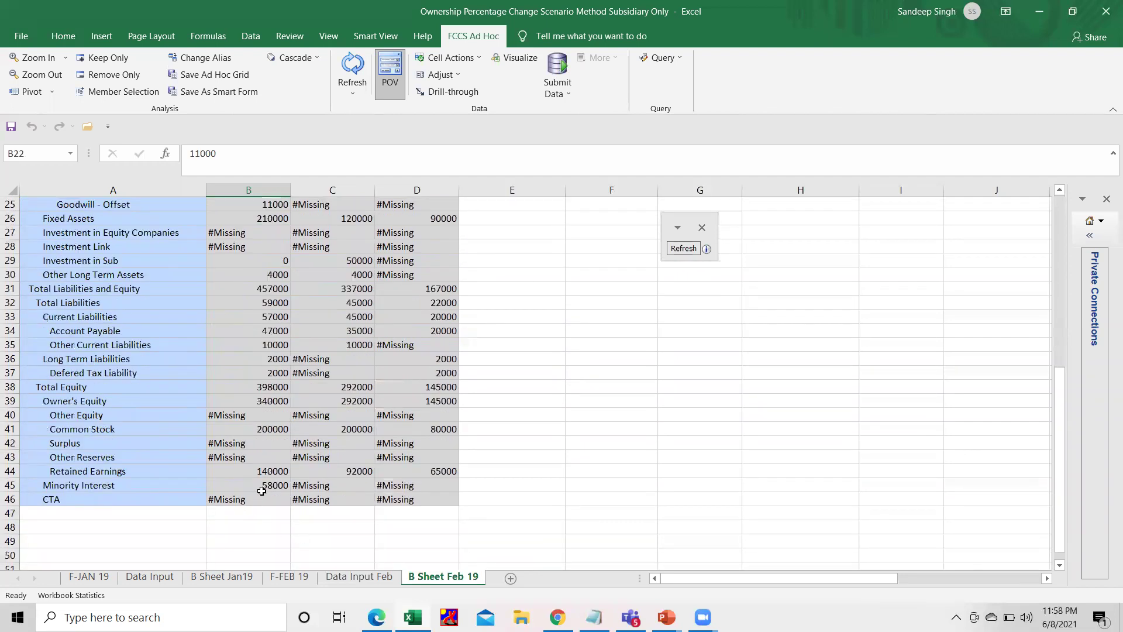
pyautogui.click(262, 485)
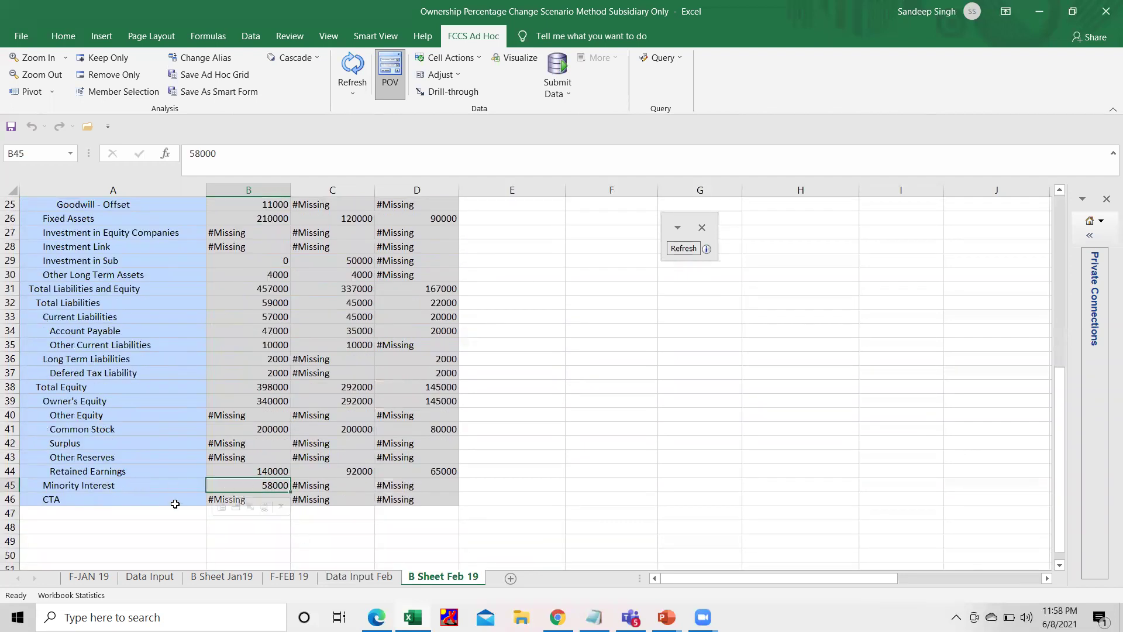
pyautogui.click(289, 576)
pyautogui.click(322, 387)
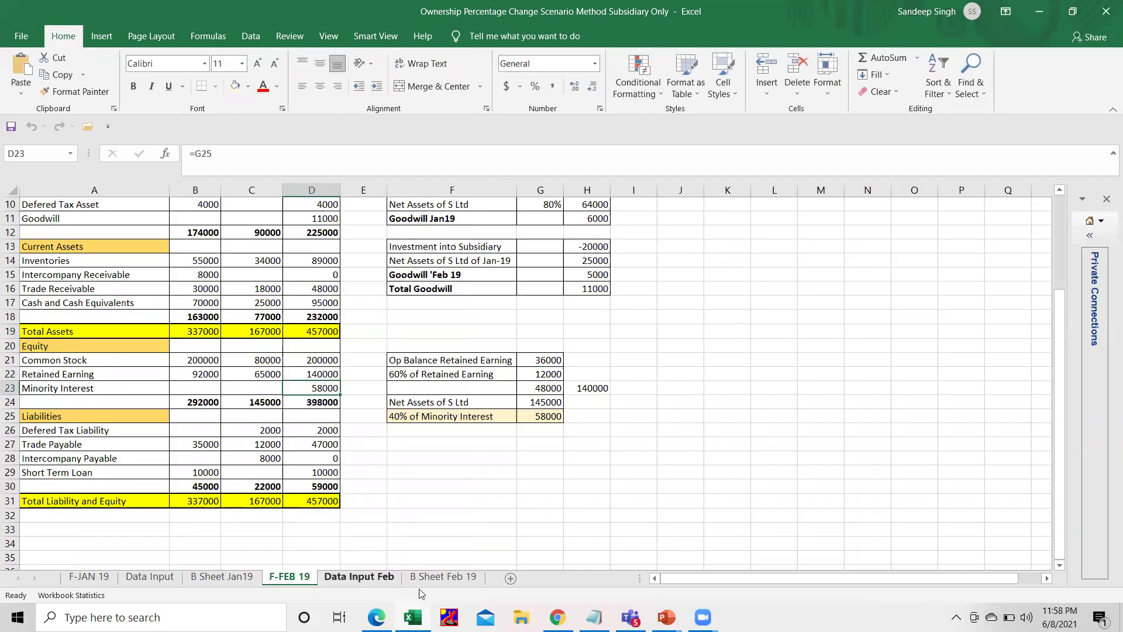
# - Check ABC LTD's retained earnings in B Sheet Feb 19 against the consolidated retained earnings in F-FEB 19
pyautogui.click(441, 576)
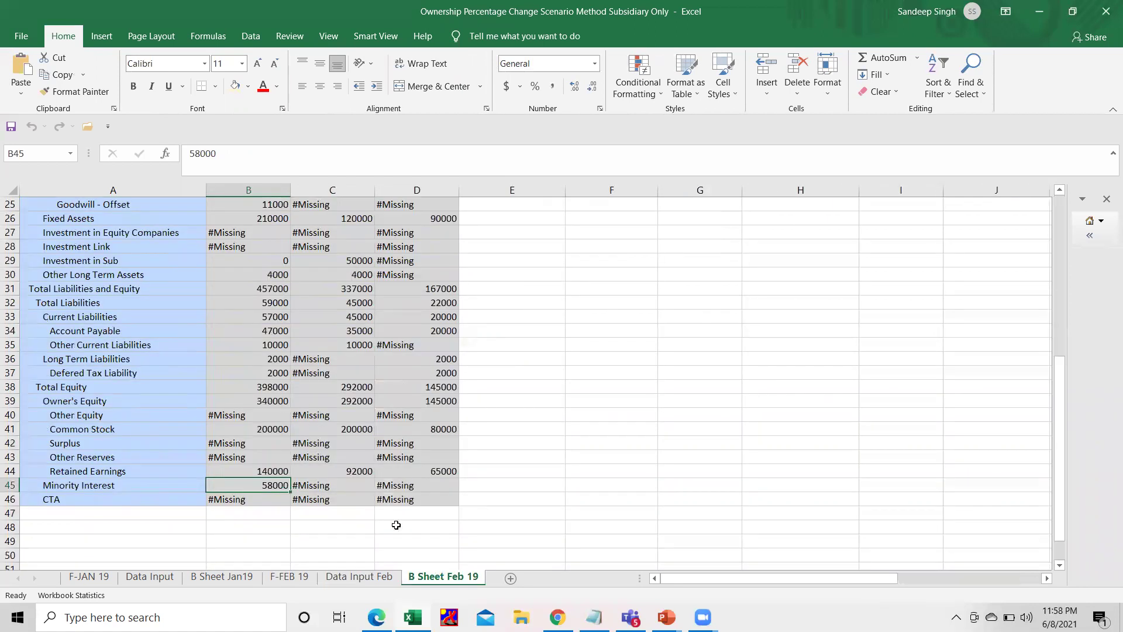
pyautogui.click(258, 472)
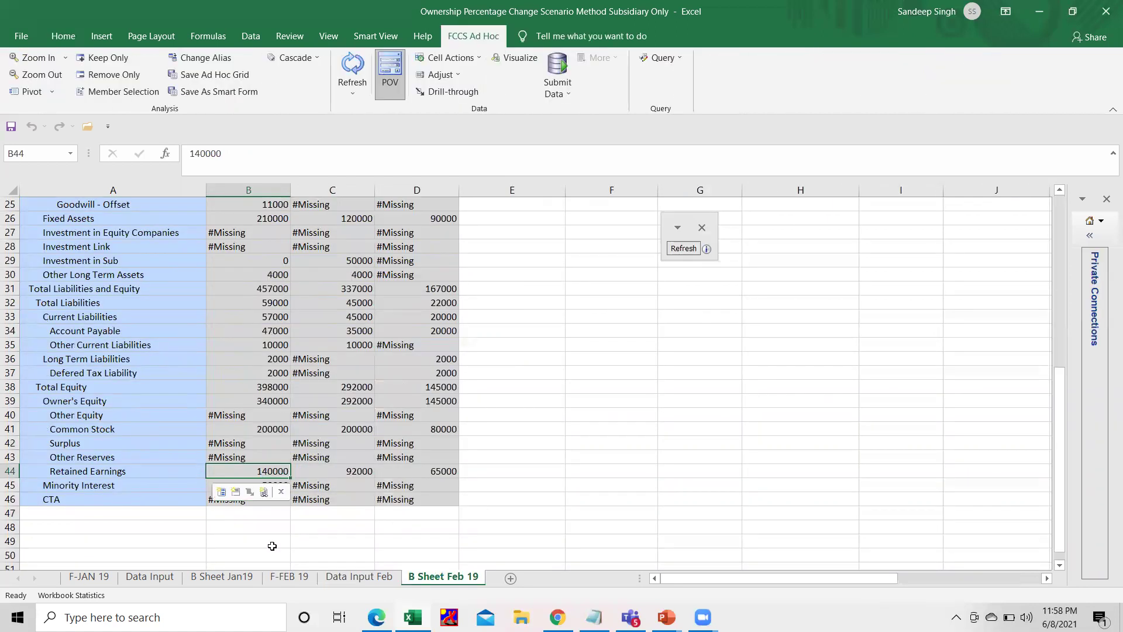
pyautogui.click(290, 577)
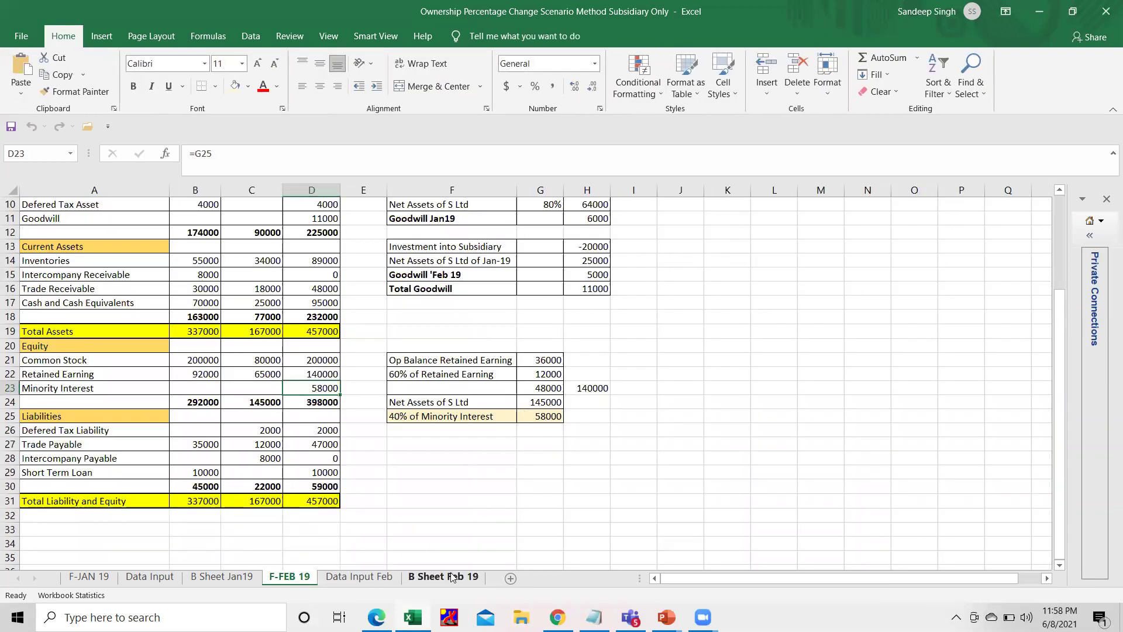
# - Return to B Sheet Feb 19 and inspect ABC LTD's Cash balance and the entity headings above it
pyautogui.click(451, 577)
pyautogui.scroll(3, 343, 318)
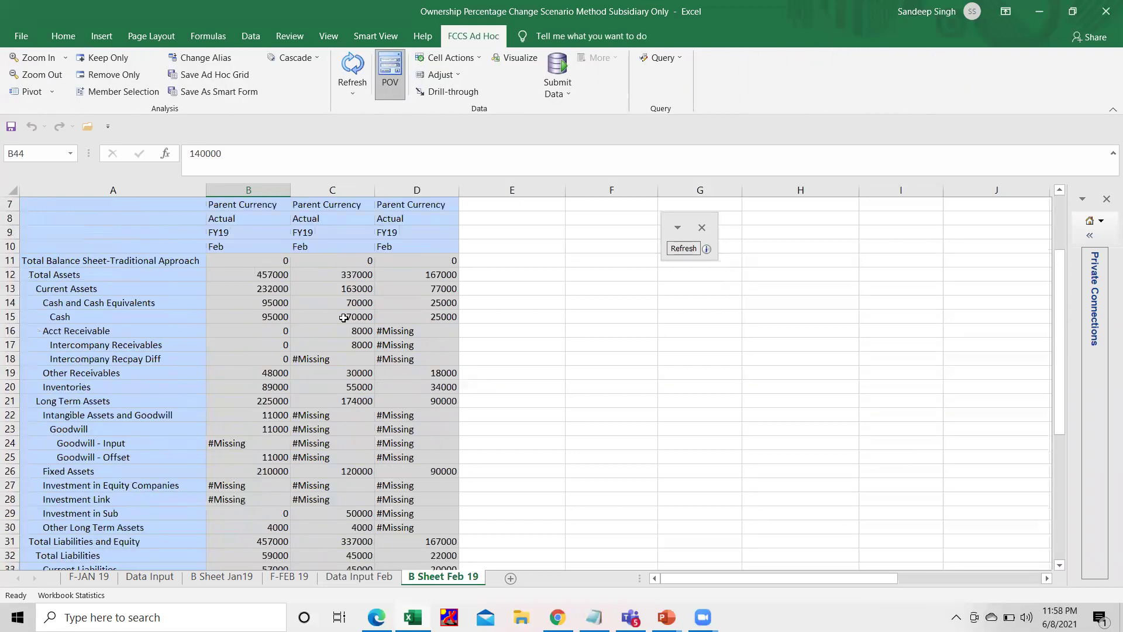
pyautogui.click(276, 321)
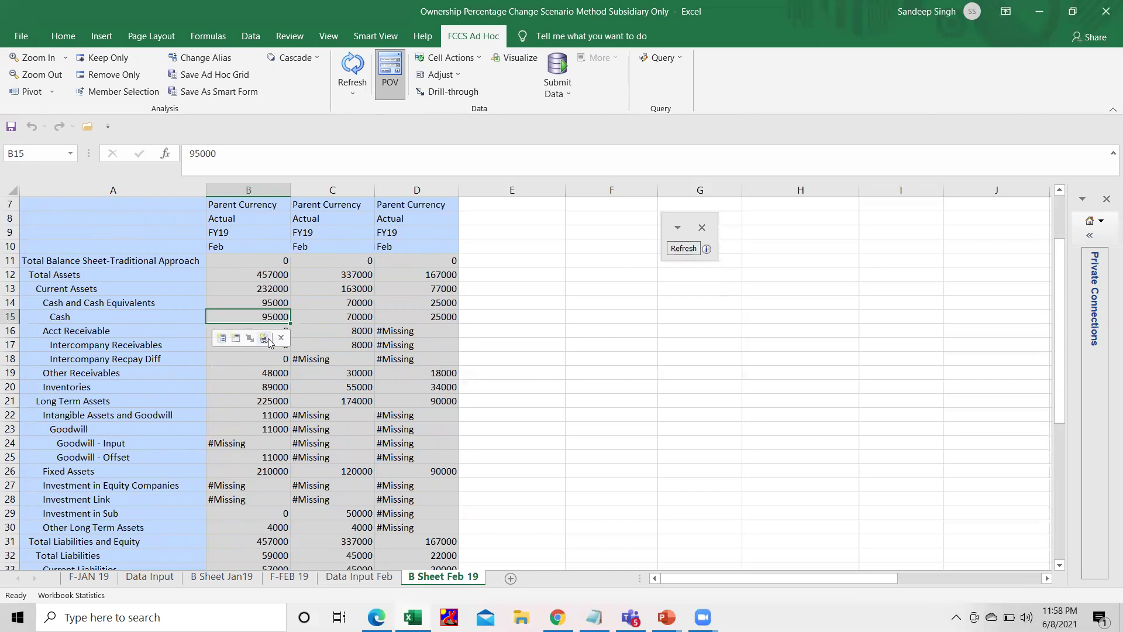
pyautogui.scroll(2, 318, 359)
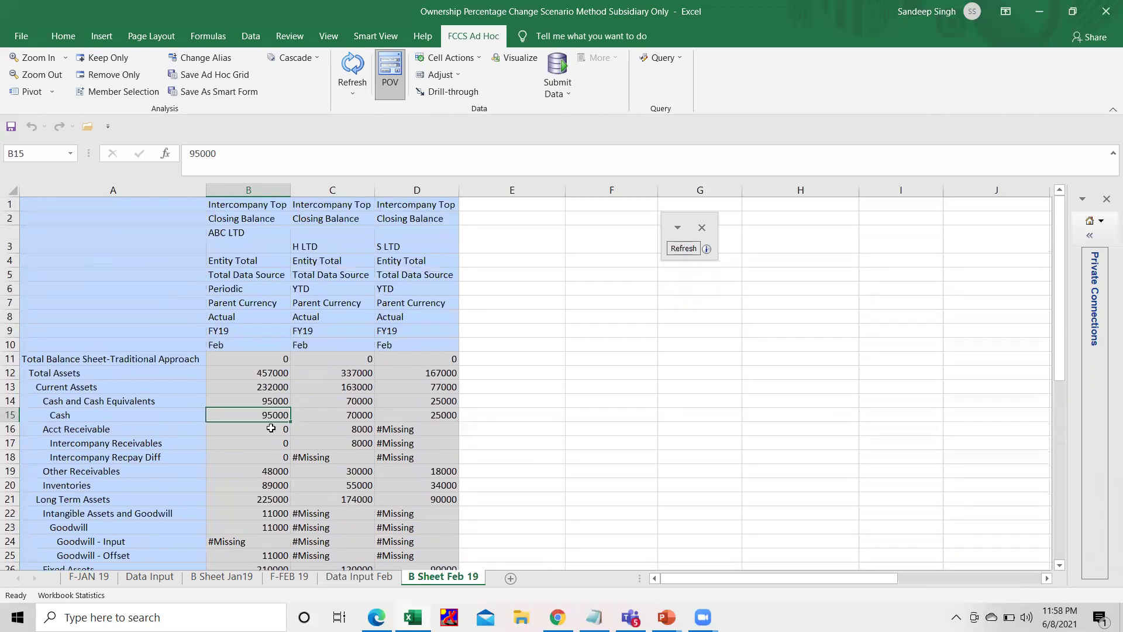
# - Inspect H LTD's and S LTD's Cash balances and the surrounding accounts in B Sheet Feb 19, and return to B Sheet Jan19
pyautogui.click(352, 415)
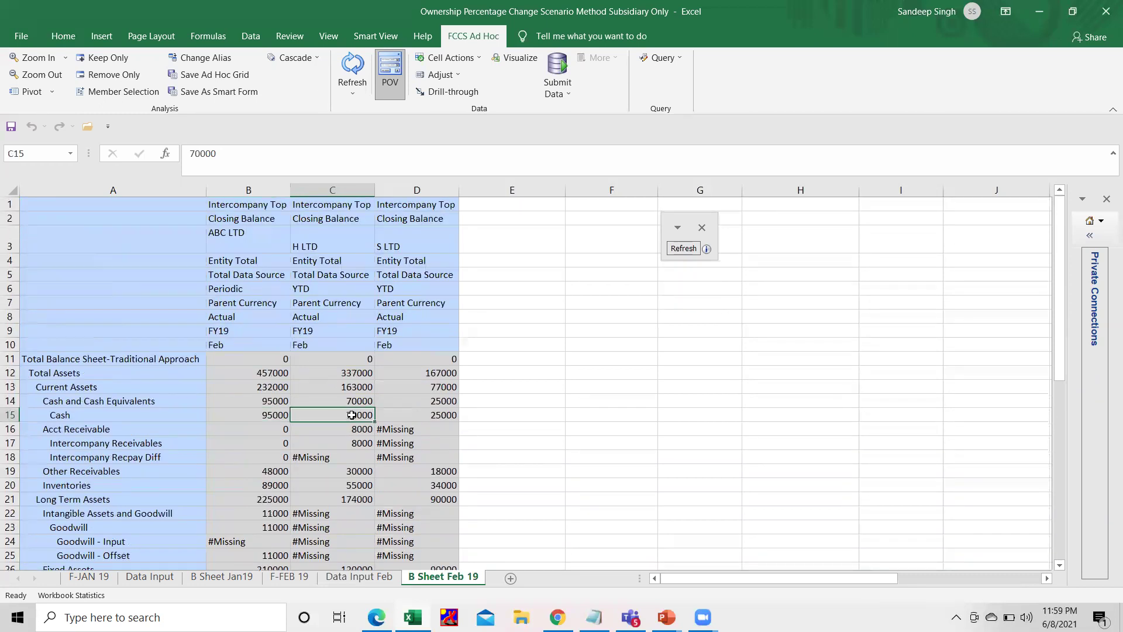
pyautogui.click(436, 416)
pyautogui.scroll(-4, 255, 426)
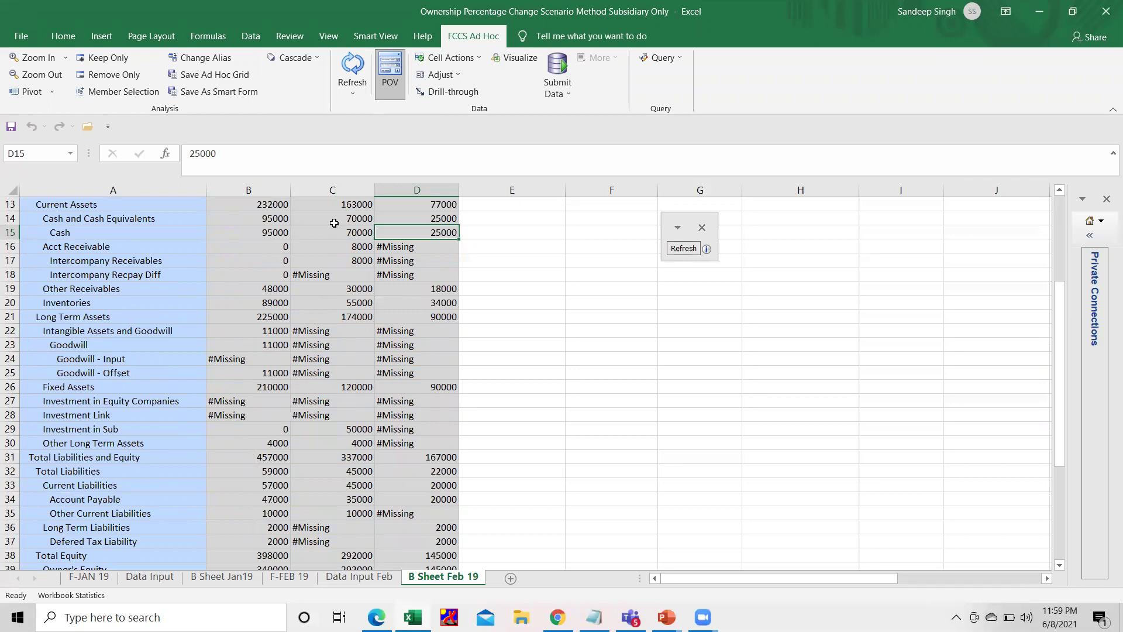
pyautogui.scroll(4, 317, 344)
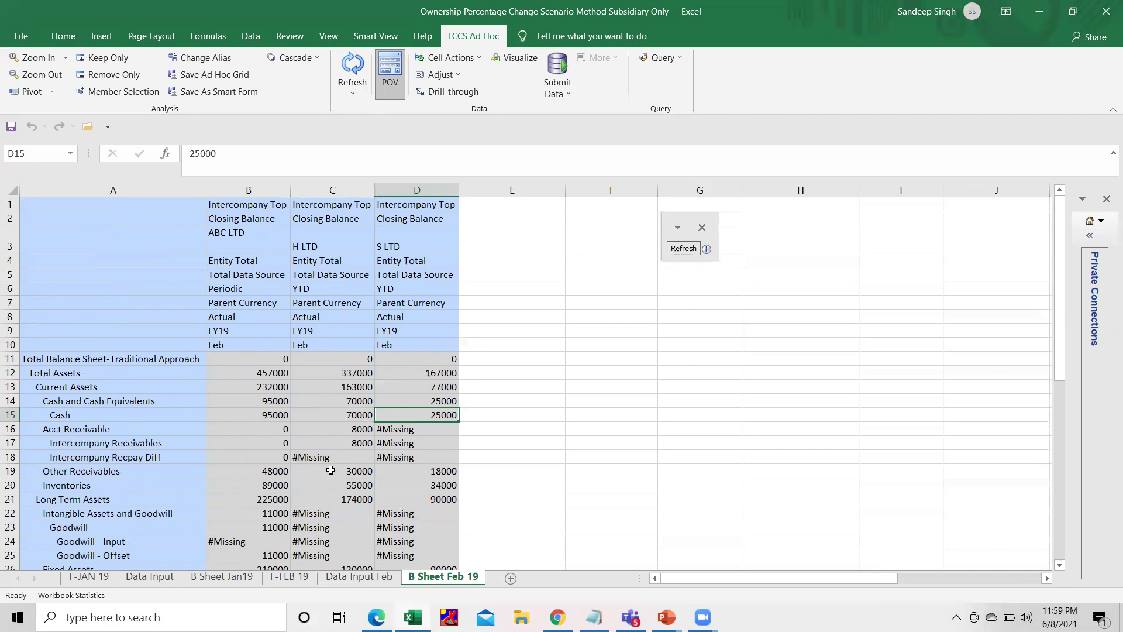
pyautogui.click(285, 577)
pyautogui.click(229, 576)
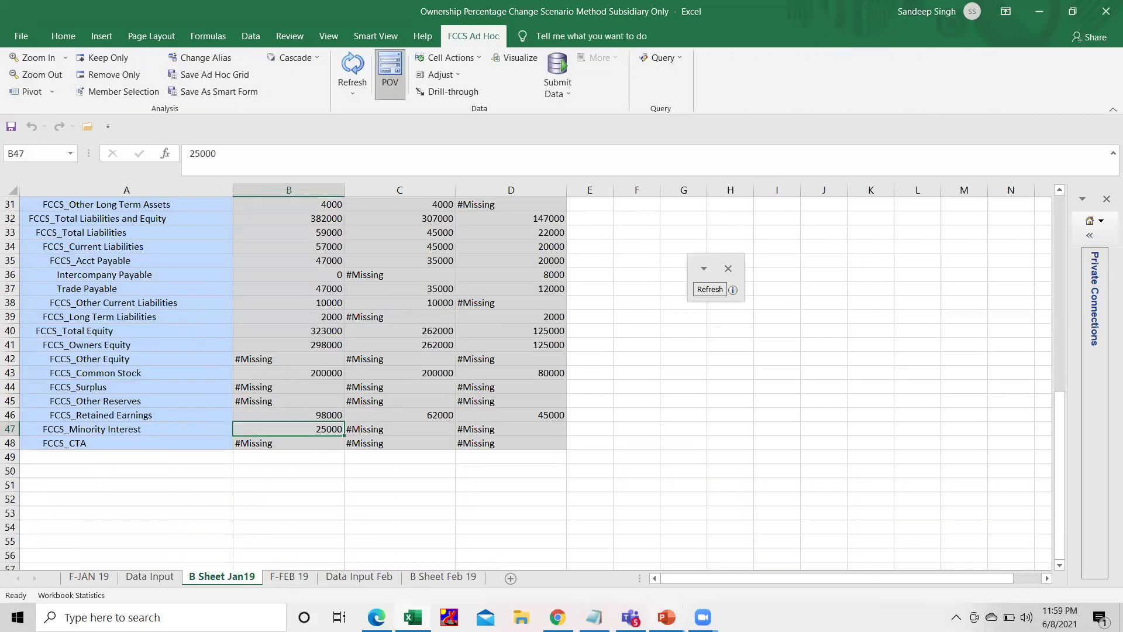
# - Switch to the running PowerPoint slide show and advance through the "Any Question?" slide to the end of the show
pyautogui.moveTo(667, 617)
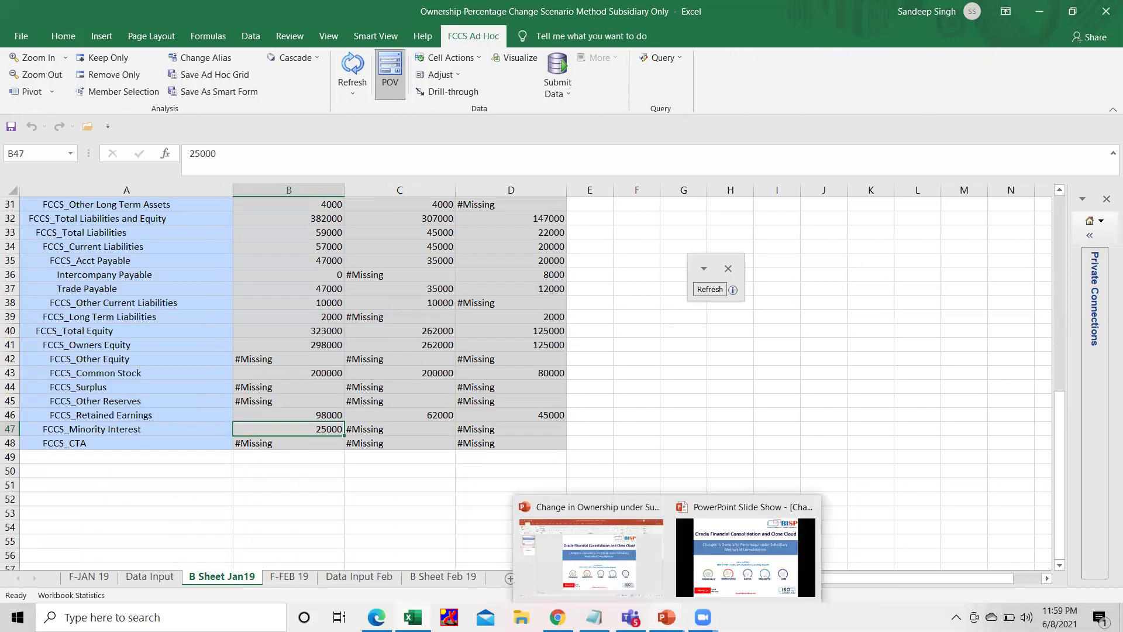
pyautogui.click(738, 579)
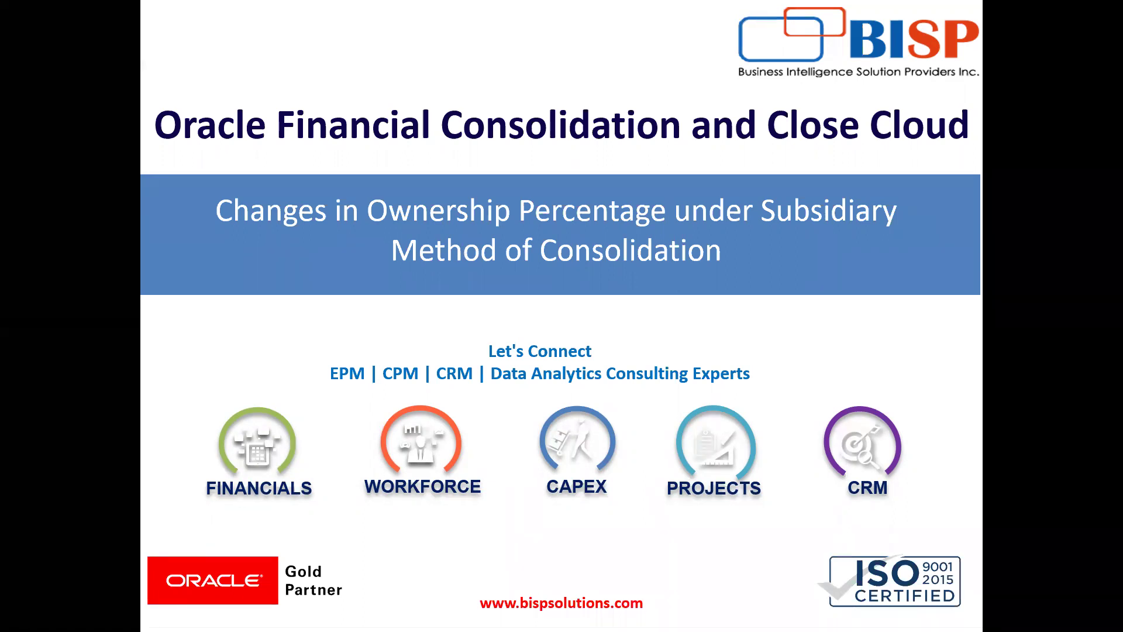
pyautogui.press('Right')
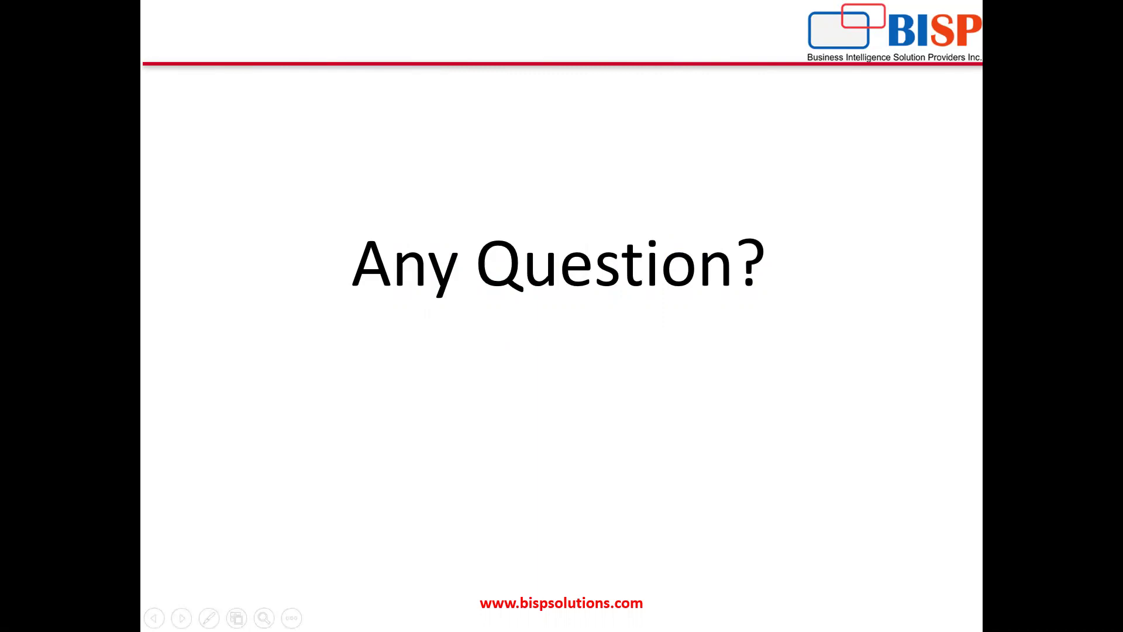
pyautogui.click(906, 610)
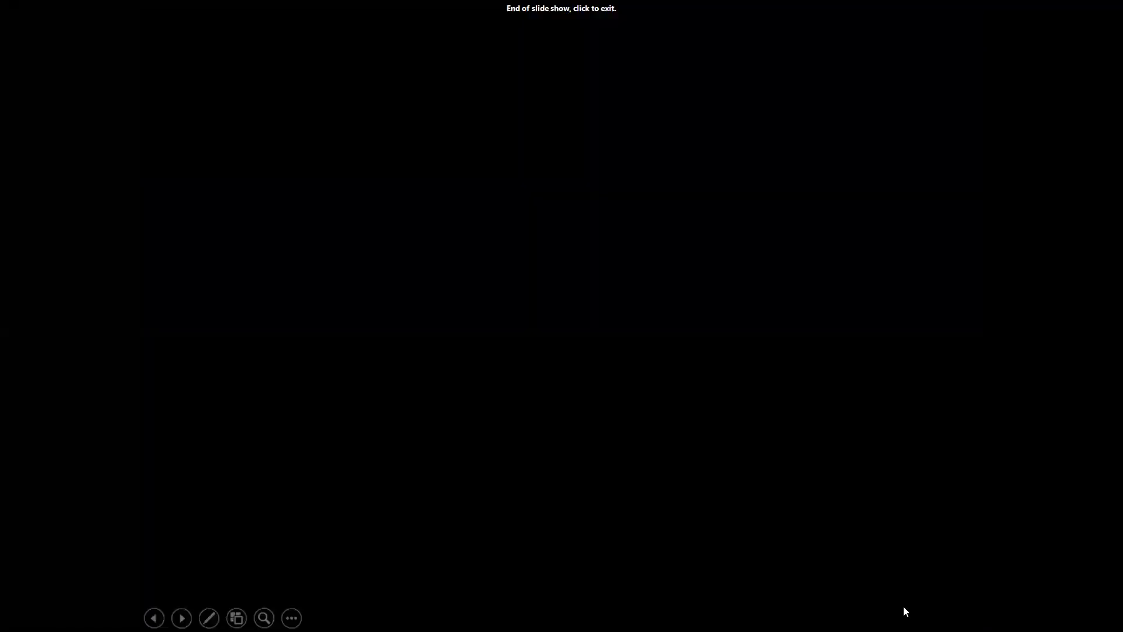